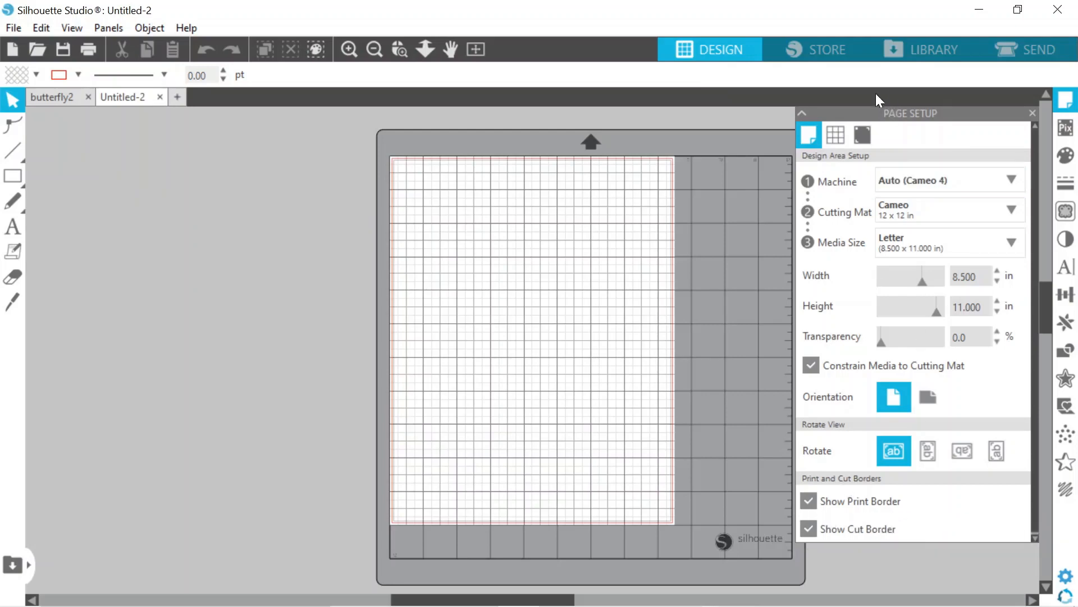
- Turn on registration marks for the page
{"action": "left_click", "coordinate": [864, 134]}
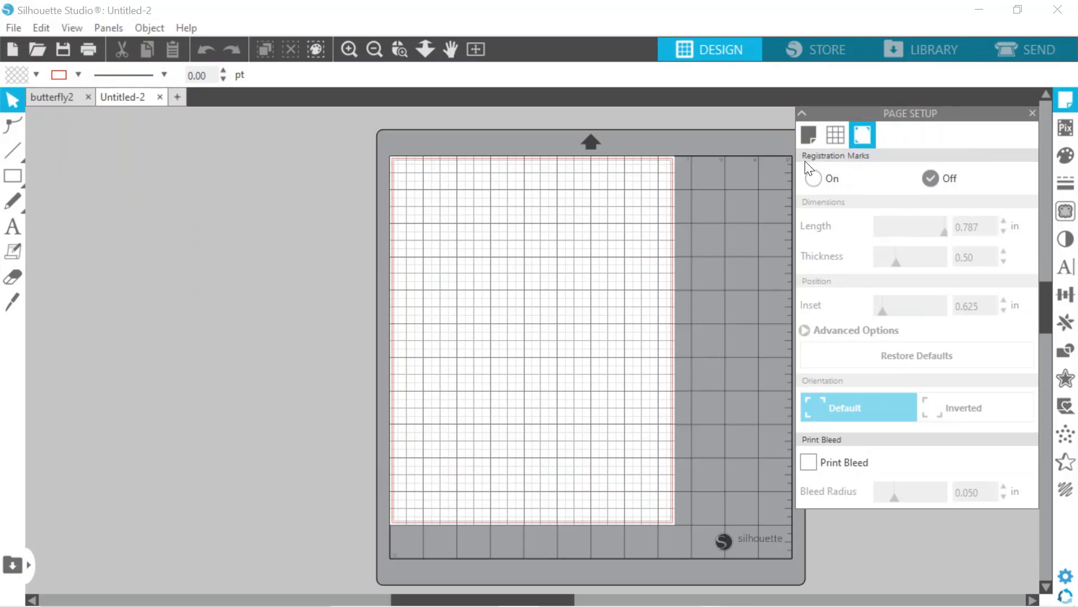
{"action": "left_click", "coordinate": [821, 184]}
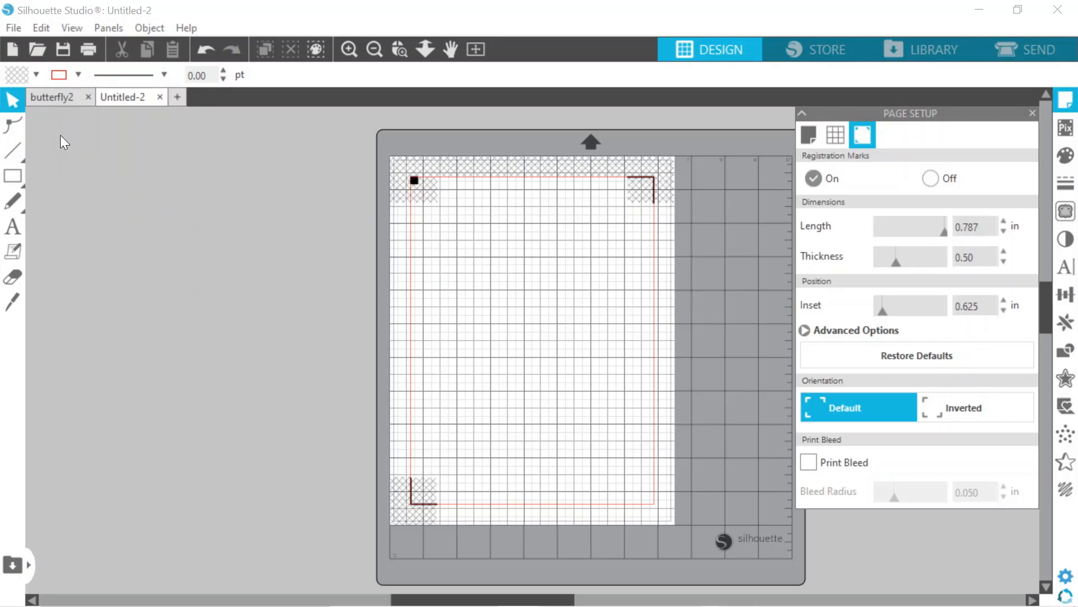
- Merge the pink butterfly image from the Desisgn_Bundle_Butterfly folder and move it inside the cut border, clear of the registration marks
{"action": "left_click", "coordinate": [10, 32]}
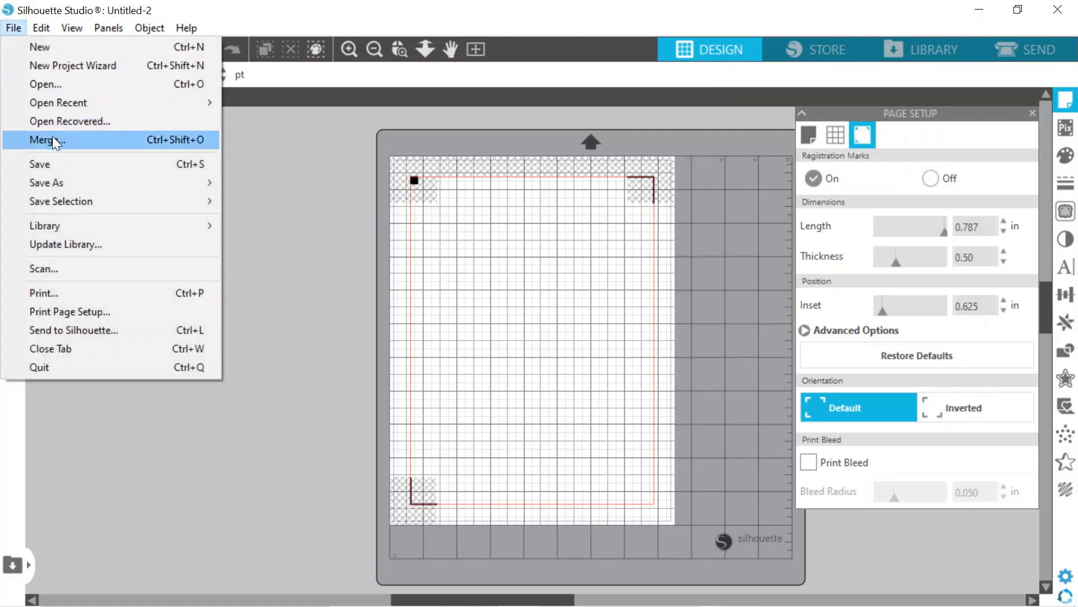
{"action": "left_click", "coordinate": [53, 139]}
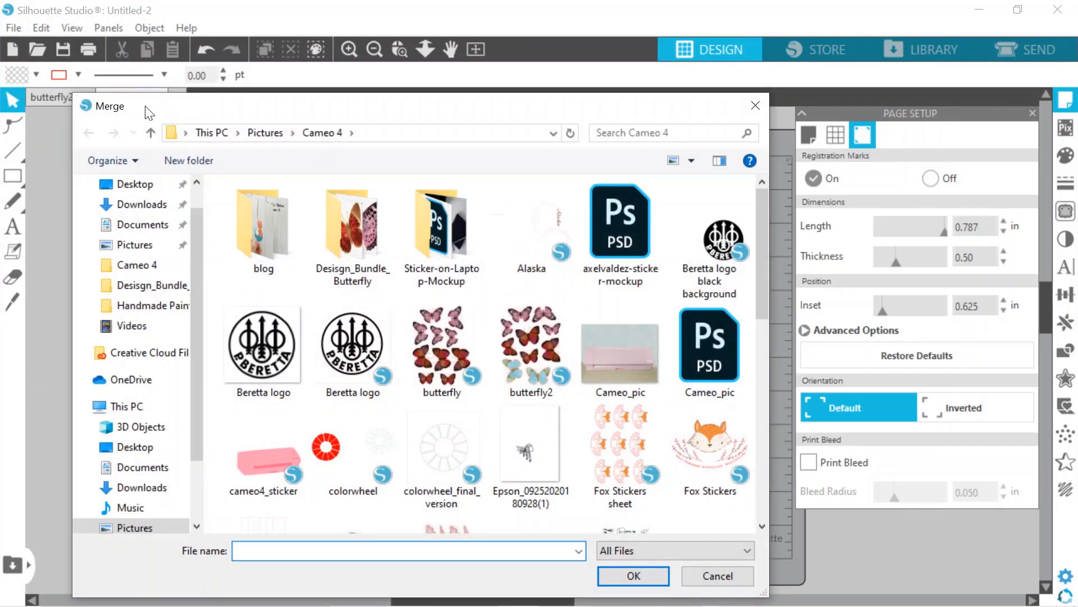
{"action": "double_click", "coordinate": [349, 253]}
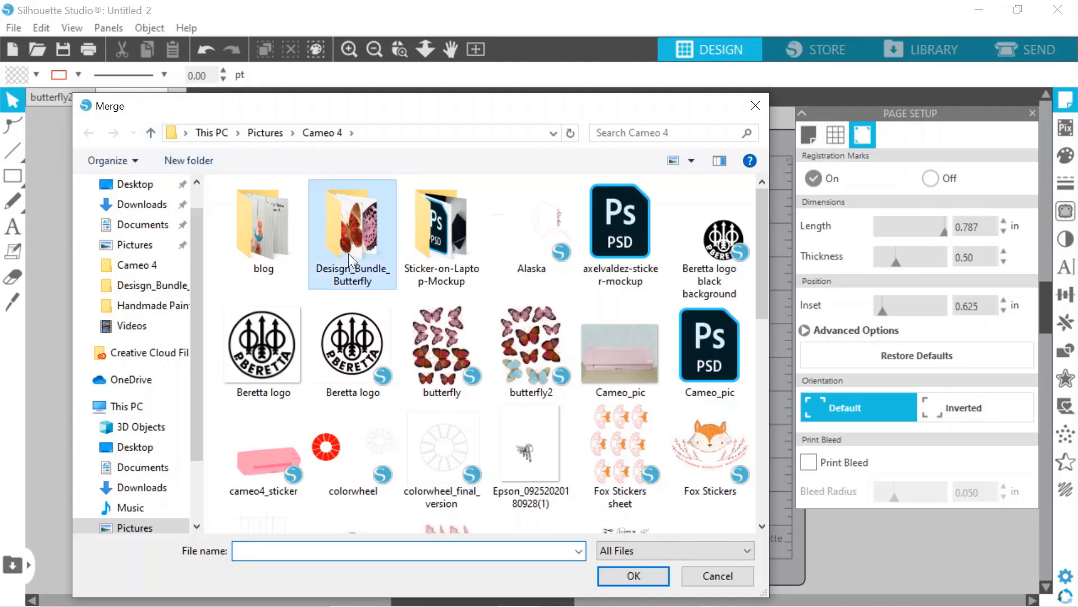
{"action": "double_click", "coordinate": [548, 227]}
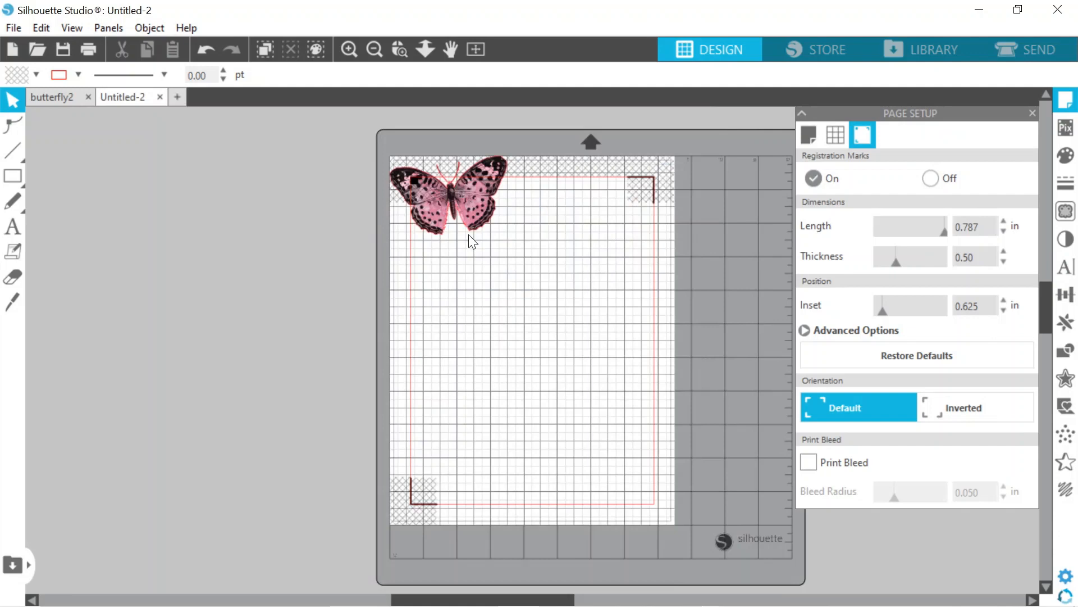
{"action": "left_click_drag", "start_coordinate": [457, 204], "coordinate": [492, 261]}
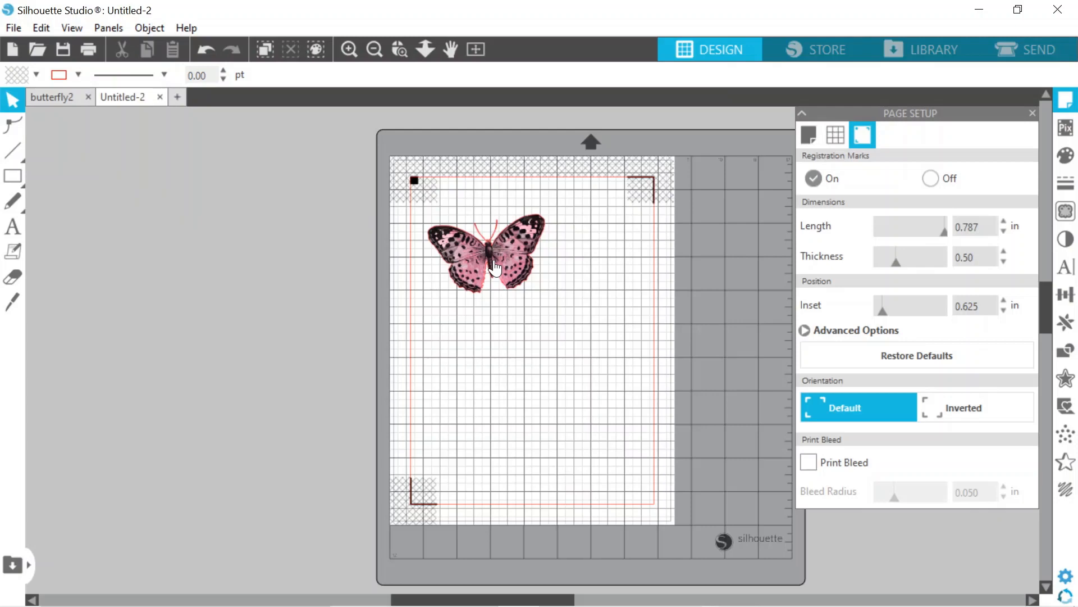
- Check the butterfly's cut lines in the Send view and return to the design view
{"action": "left_click", "coordinate": [1006, 53]}
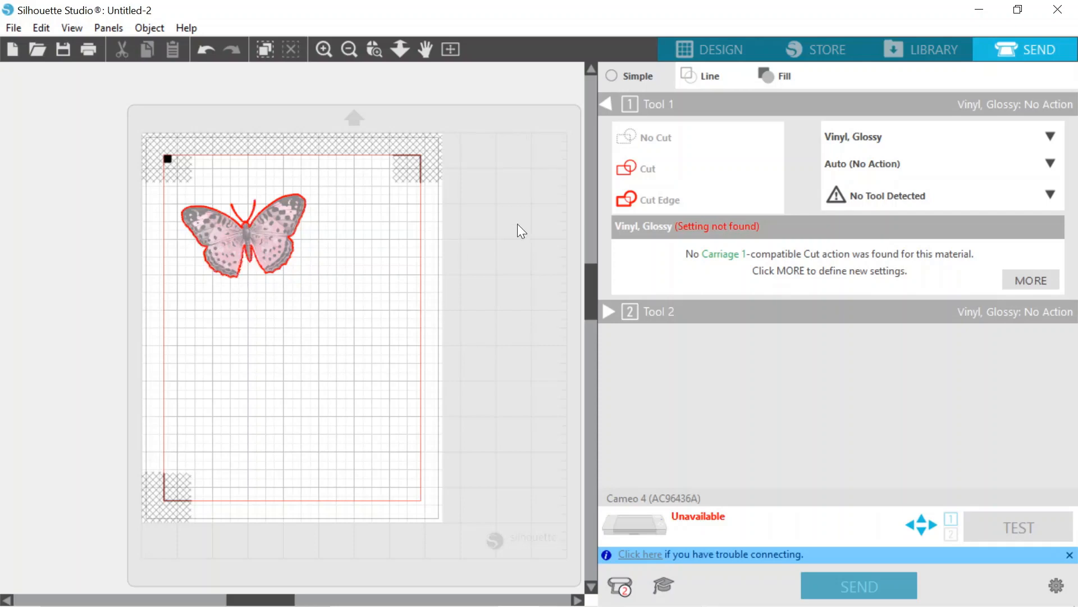
{"action": "left_click", "coordinate": [716, 43]}
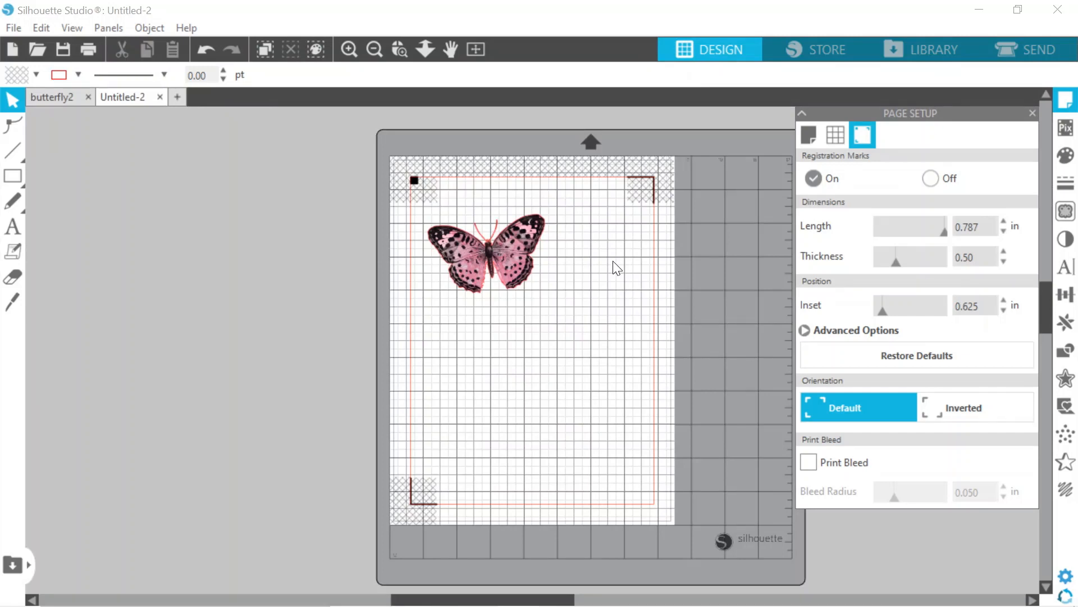
- Trace the outer edge of the butterfly with the trace threshold at 100%
{"action": "left_click", "coordinate": [1066, 213]}
{"action": "left_click", "coordinate": [865, 184]}
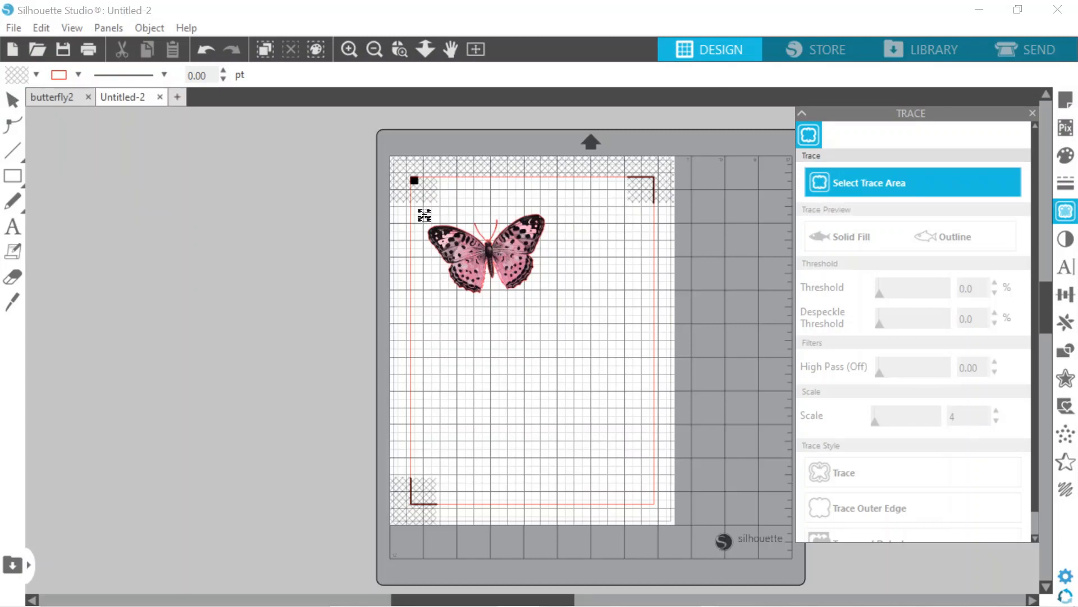
{"action": "mouse_move", "coordinate": [423, 214]}
{"action": "left_mouse_down"}
{"action": "mouse_move", "coordinate": [541, 306]}
{"action": "mouse_move", "coordinate": [567, 306]}
{"action": "left_mouse_up"}
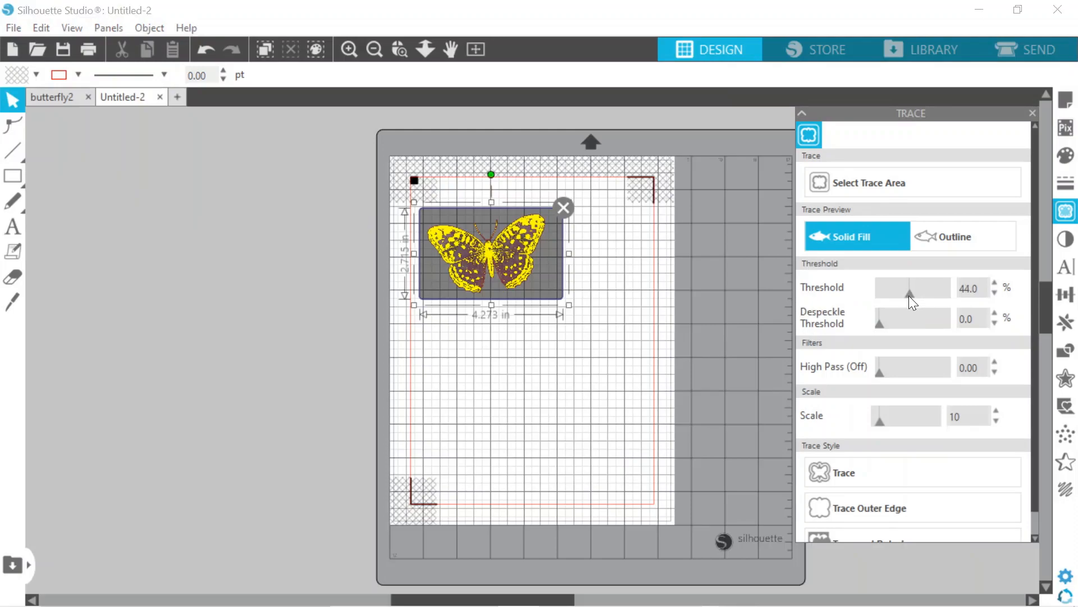
{"action": "left_click_drag", "start_coordinate": [909, 295], "coordinate": [959, 296]}
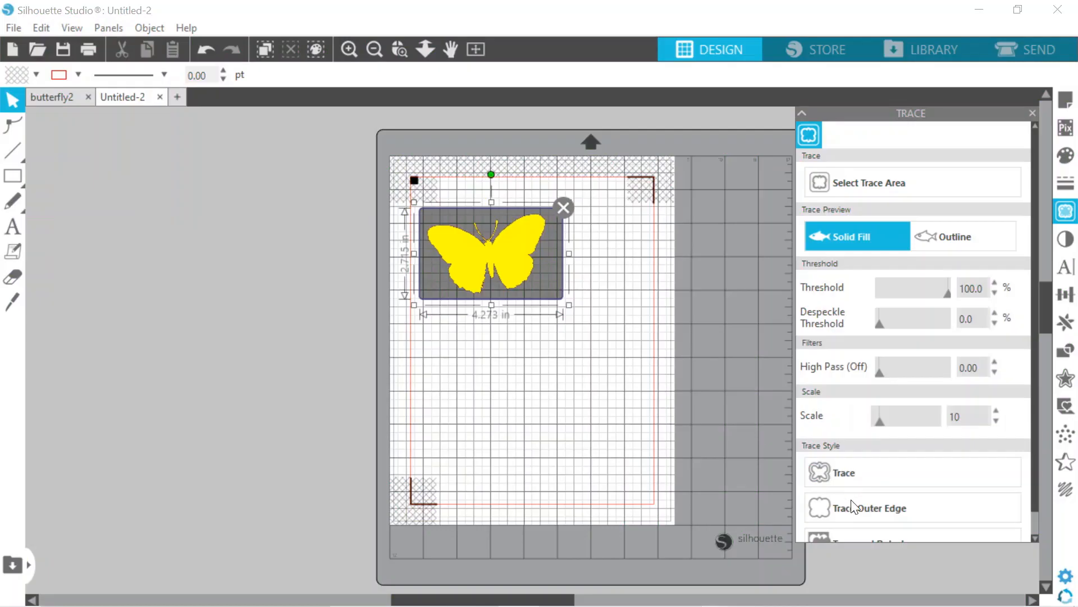
{"action": "left_click", "coordinate": [908, 509]}
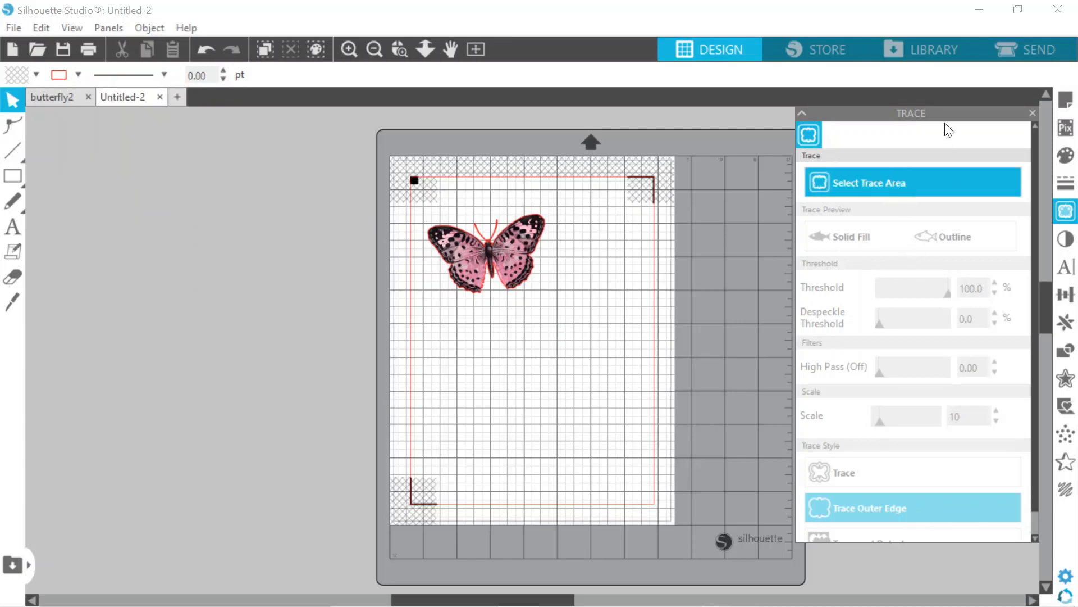
- Move the butterfly off its traced outline, delete that outline, and place the butterfly back near the page's upper left
{"action": "left_click", "coordinate": [511, 256]}
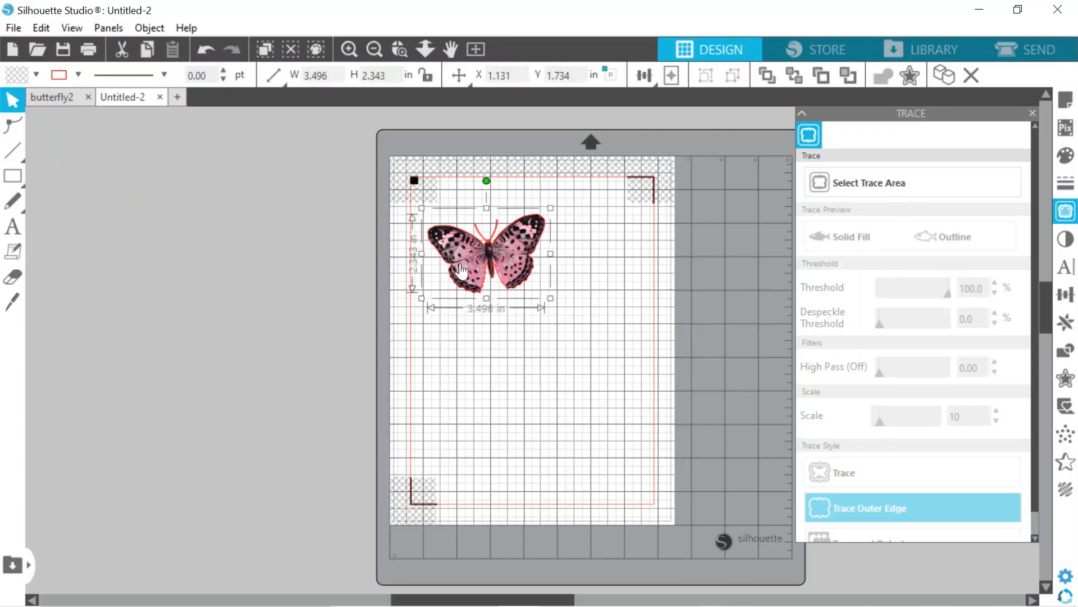
{"action": "left_click_drag", "start_coordinate": [452, 266], "coordinate": [356, 318]}
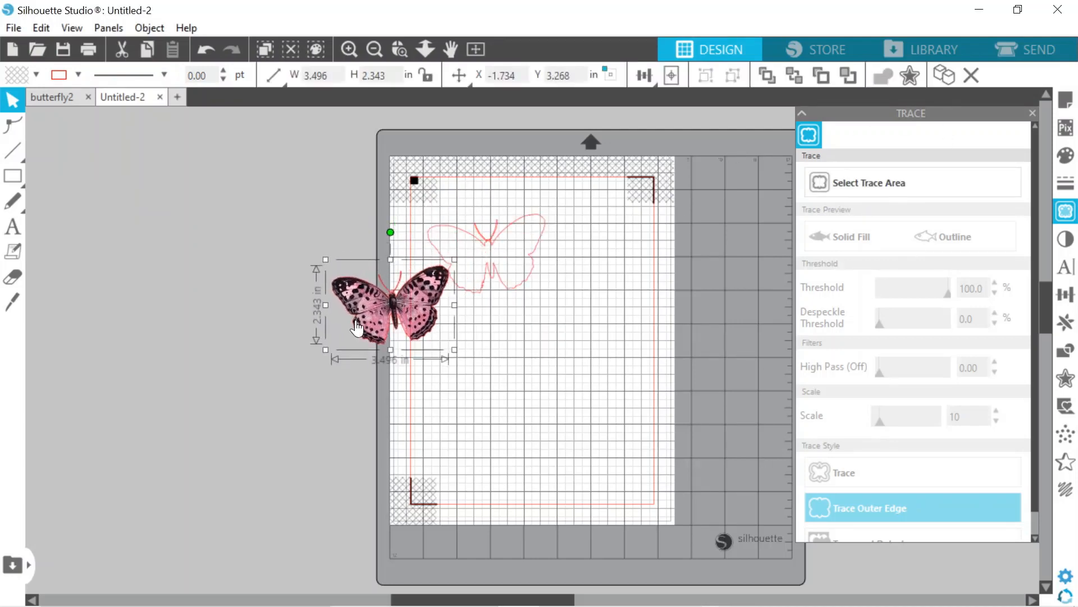
{"action": "left_click", "coordinate": [505, 252]}
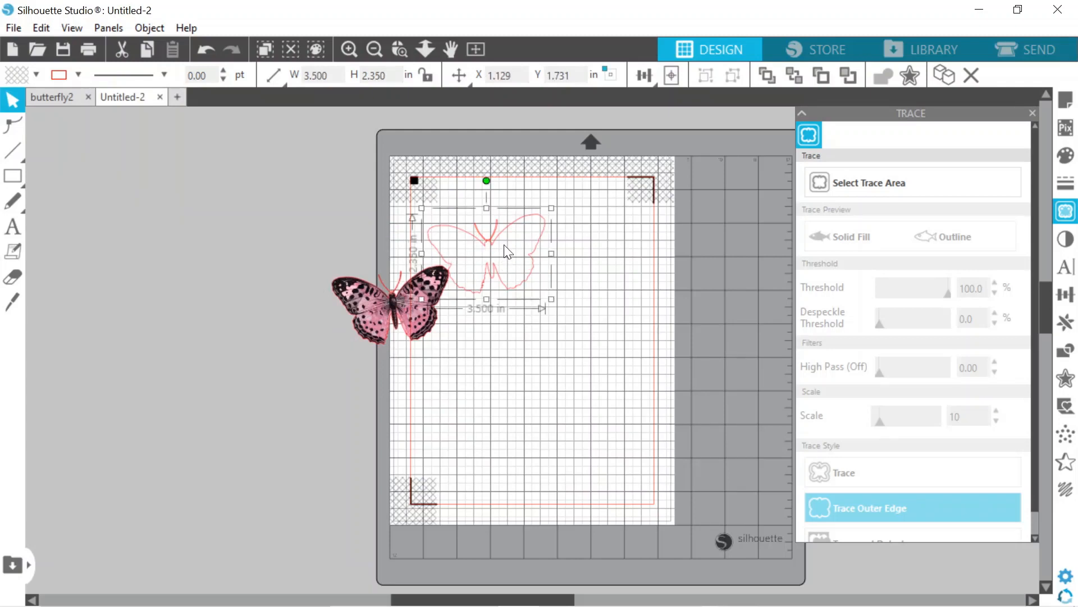
{"action": "key", "text": "Delete"}
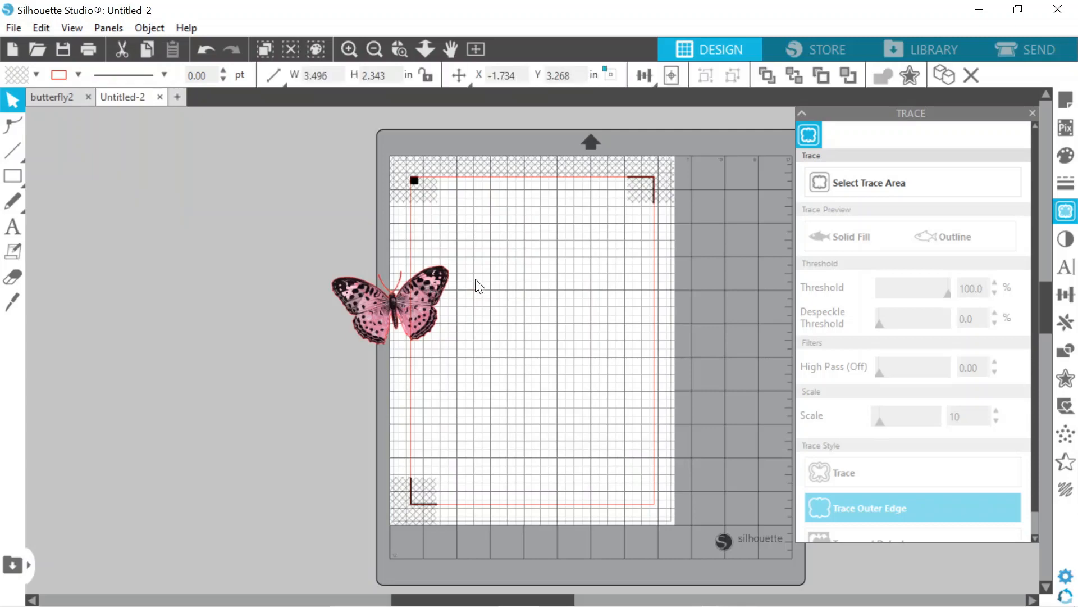
{"action": "left_click_drag", "start_coordinate": [429, 290], "coordinate": [528, 242]}
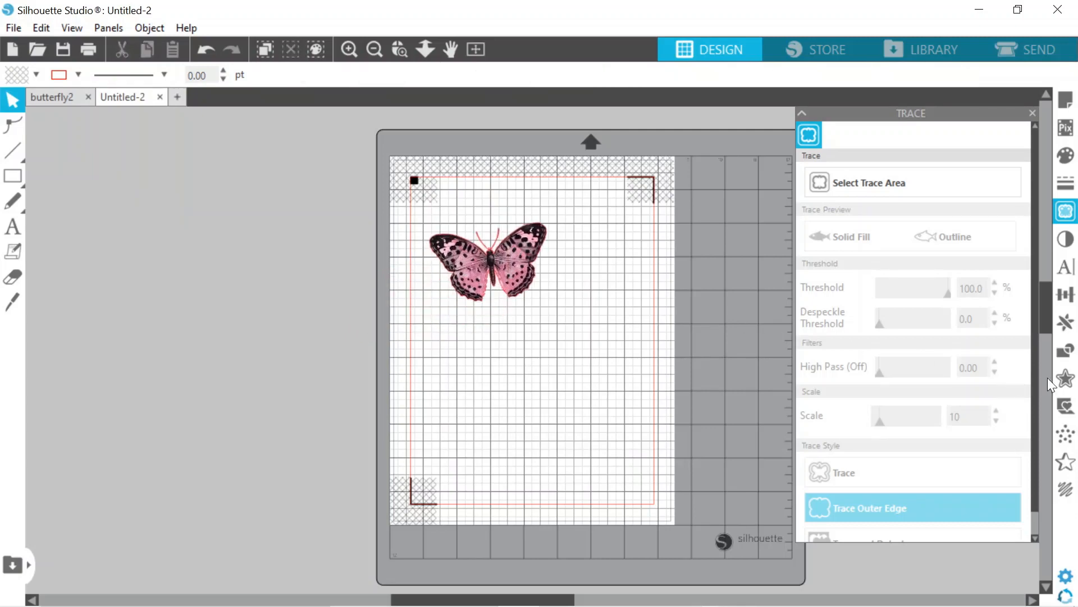
- Create an offset outline around the butterfly at a distance of 0.15 in with rounded corners
{"action": "left_click", "coordinate": [1064, 379]}
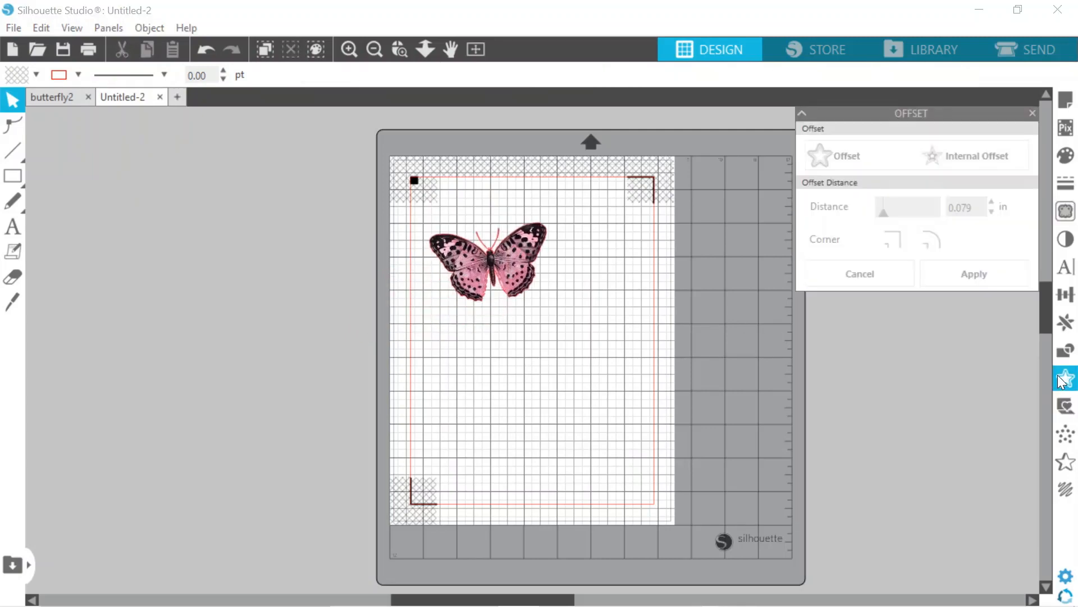
{"action": "left_click", "coordinate": [493, 238]}
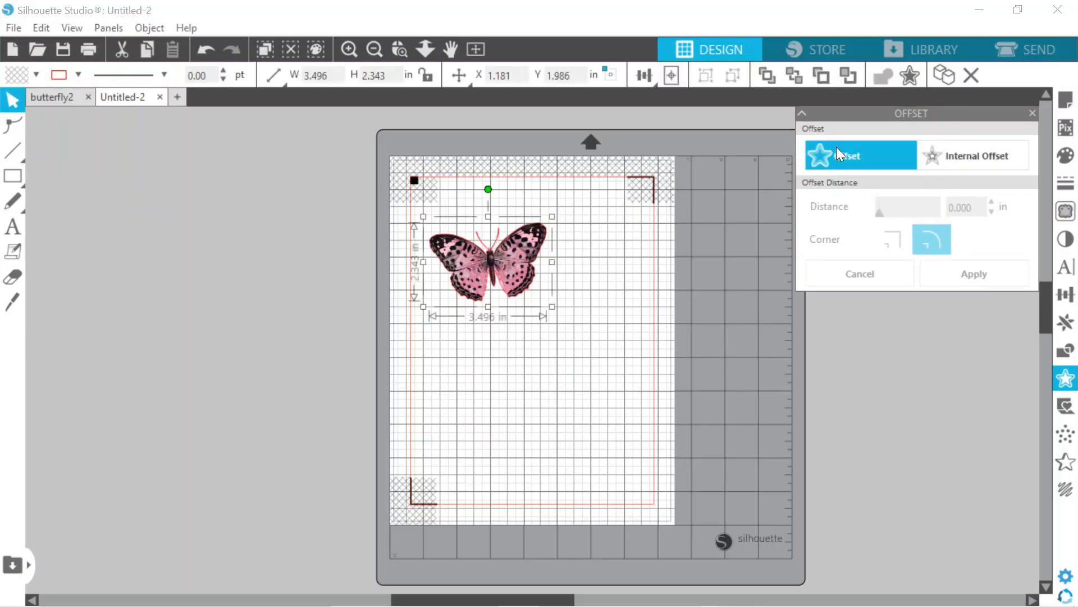
{"action": "left_click", "coordinate": [858, 160]}
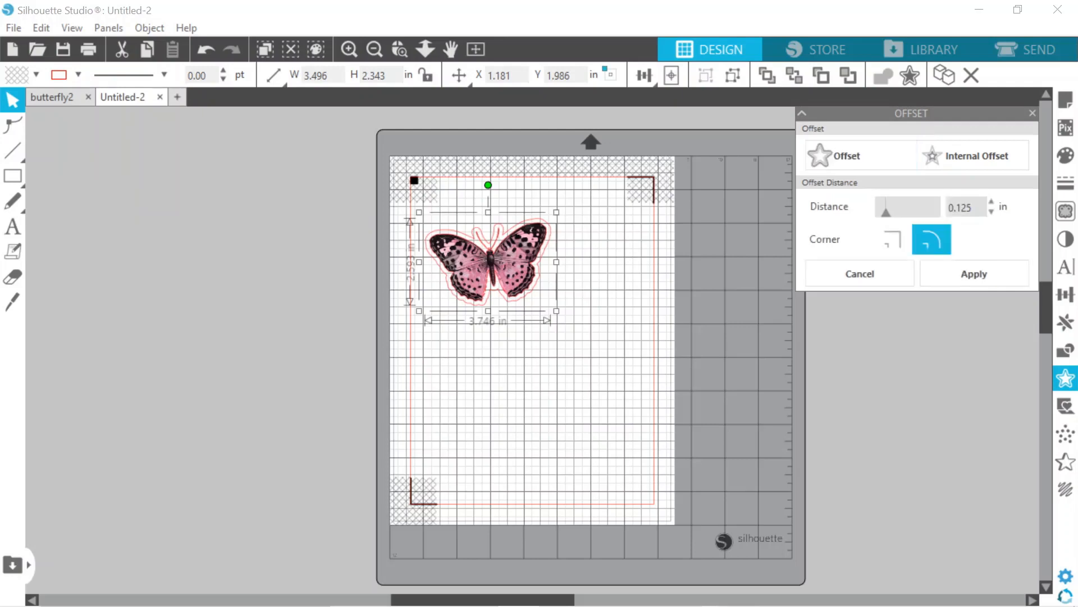
{"action": "key", "text": "BackSpace"}
{"action": "key", "text": "BackSpace"}
{"action": "type", "text": "5"}
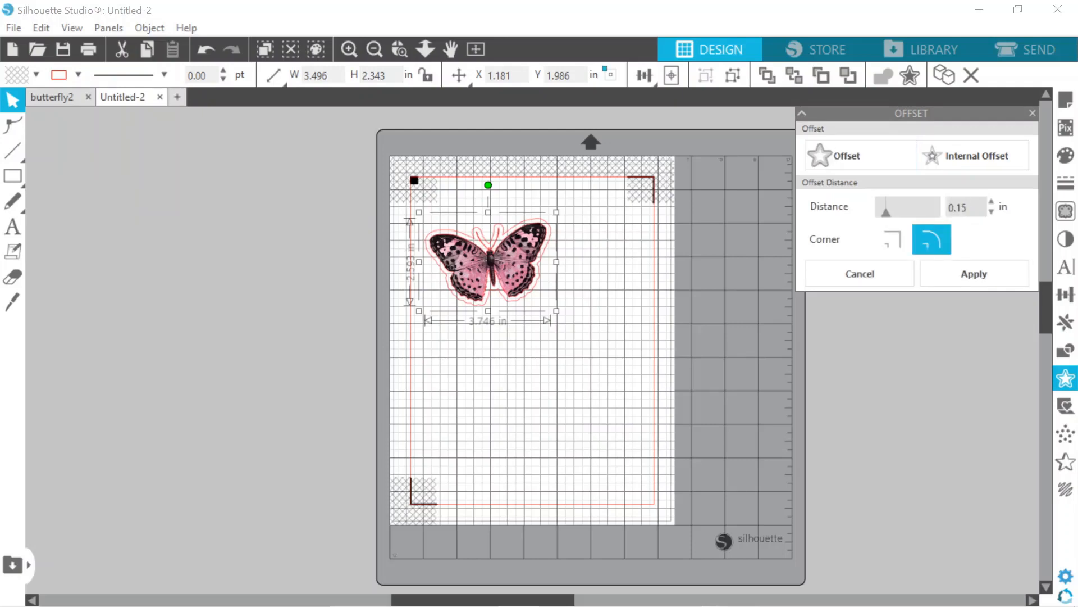
{"action": "left_click", "coordinate": [977, 276]}
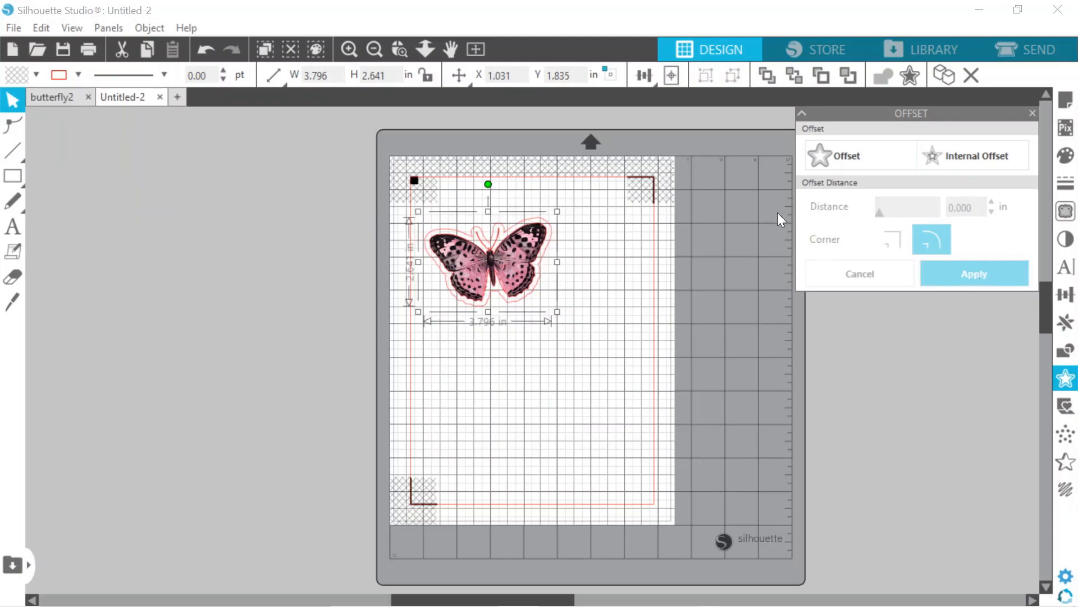
{"action": "key", "text": "ctrl+z"}
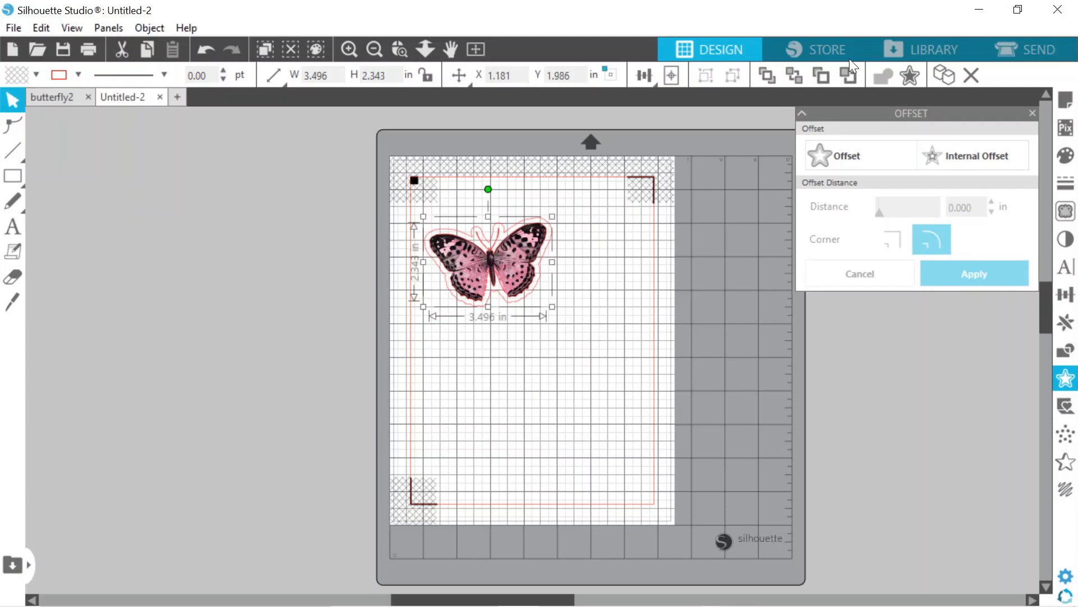
- Set the butterfly image itself to No Cut in the Send view, leaving only the offset outline cutting, and return to the design view
{"action": "left_click", "coordinate": [996, 42]}
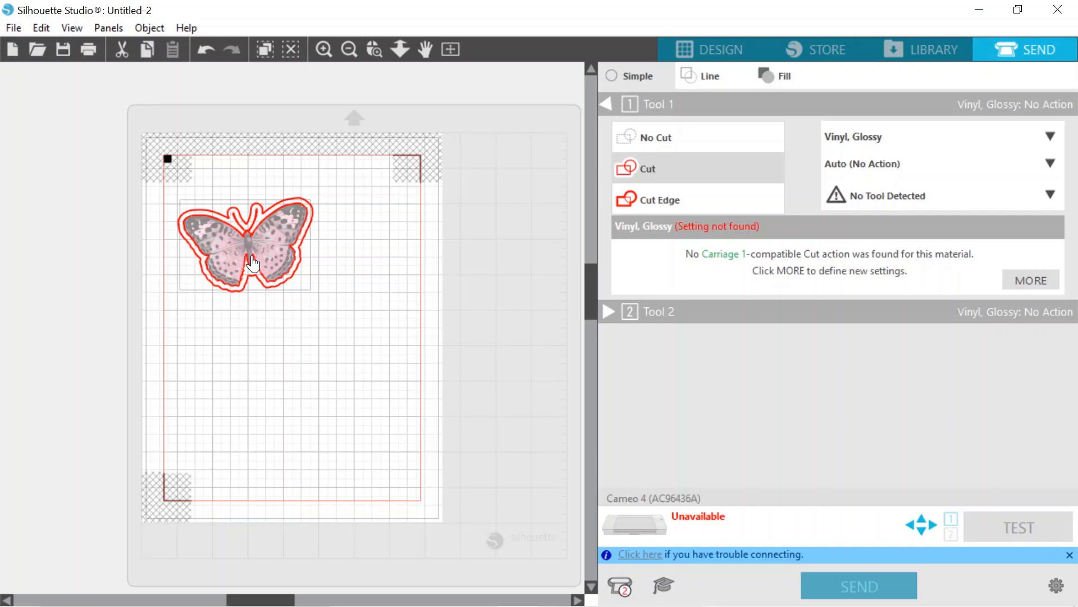
{"action": "left_click", "coordinate": [656, 136]}
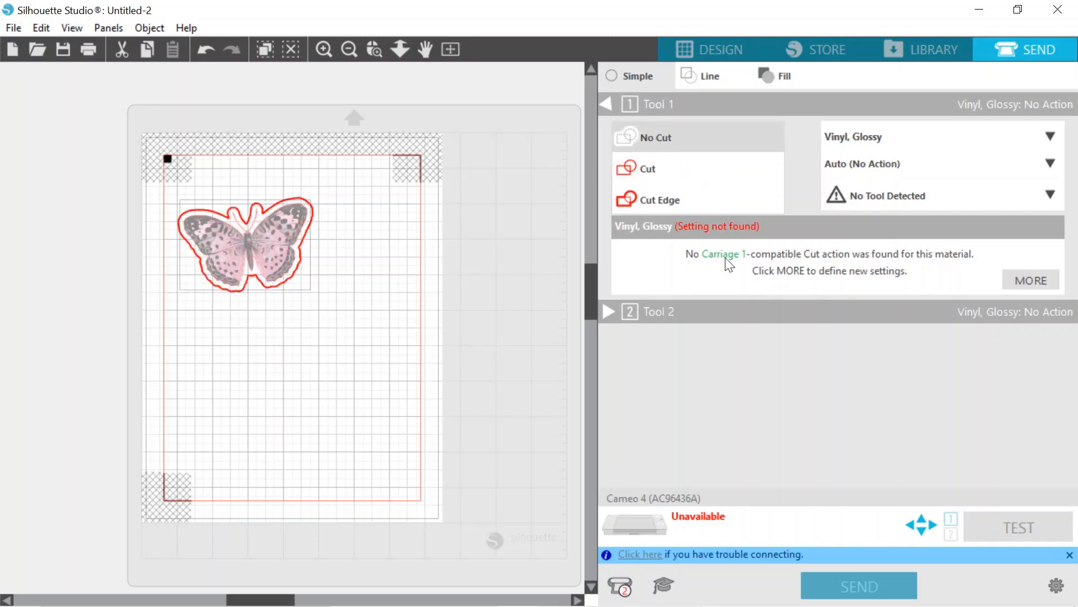
{"action": "left_click", "coordinate": [700, 52]}
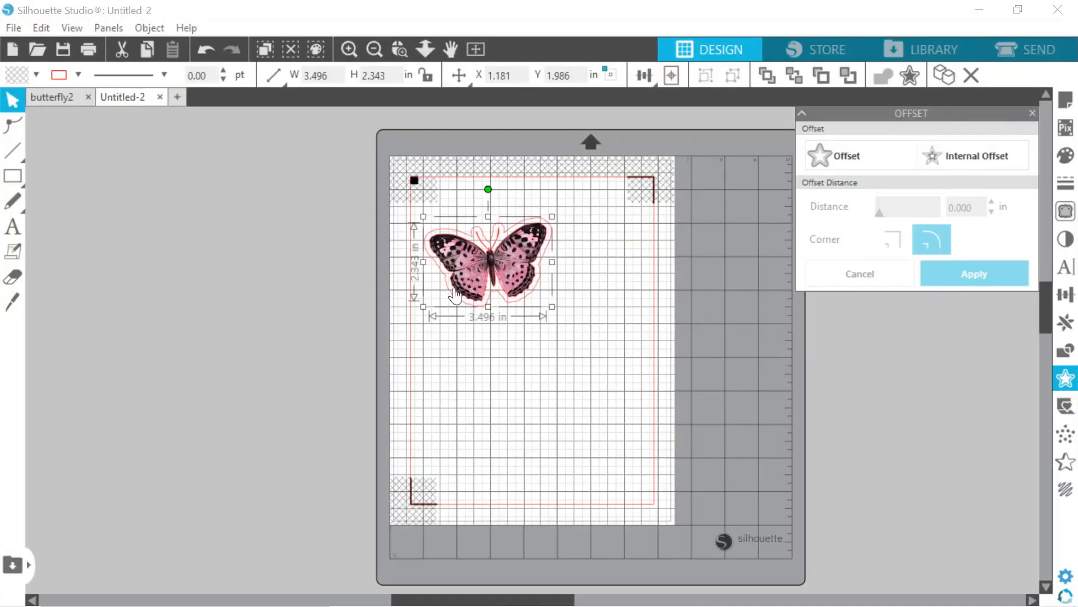
- Group the butterfly with its offset outline and move the group slightly up and to the right on the page
{"action": "left_click", "coordinate": [373, 242]}
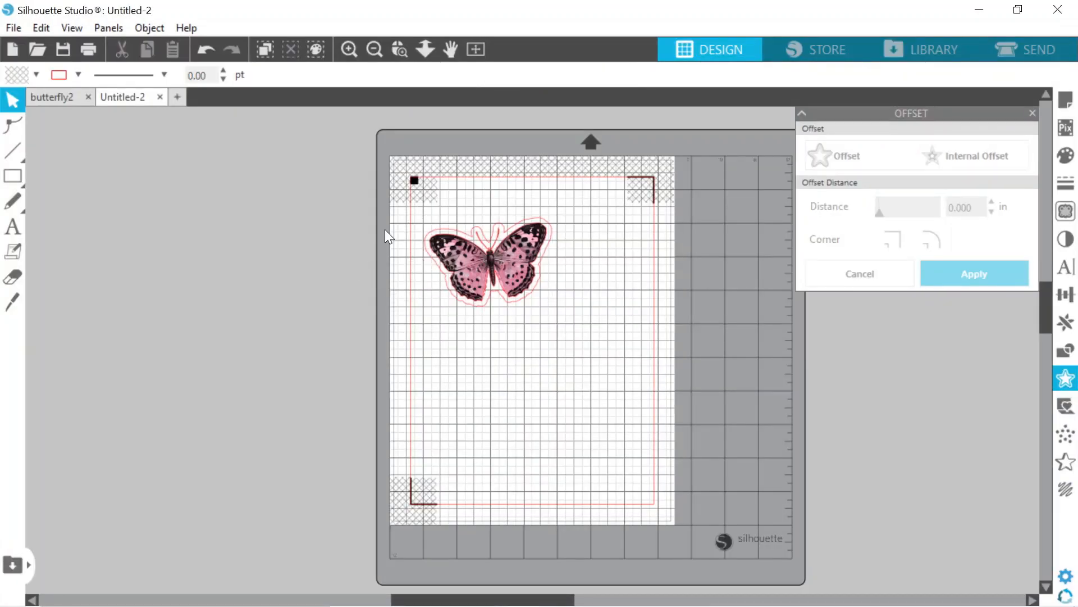
{"action": "left_click_drag", "start_coordinate": [386, 229], "coordinate": [544, 314]}
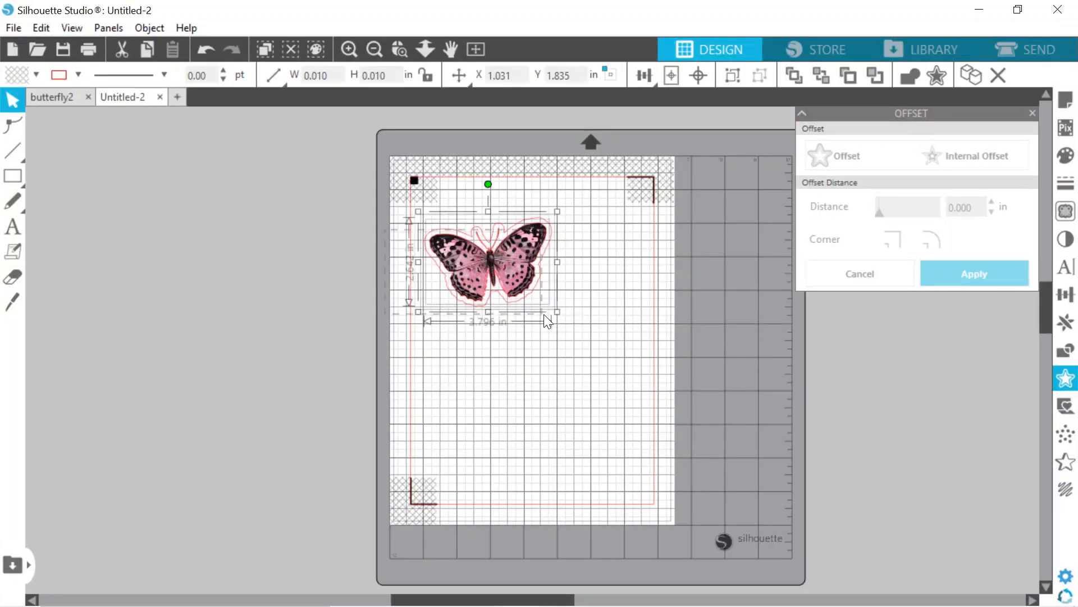
{"action": "right_click", "coordinate": [500, 278]}
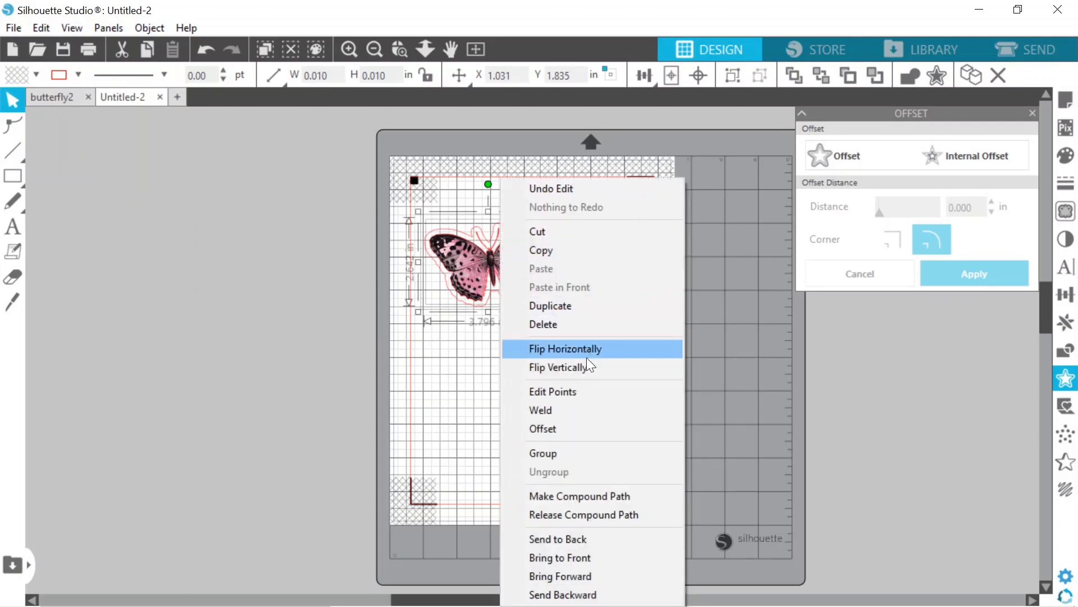
{"action": "left_click", "coordinate": [586, 448]}
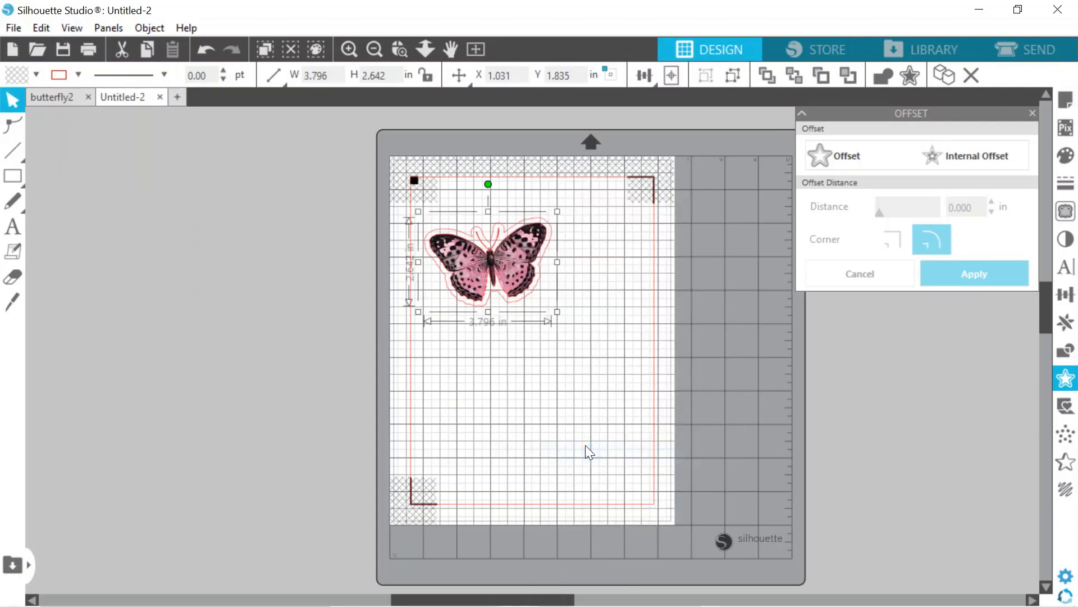
{"action": "left_click_drag", "start_coordinate": [510, 274], "coordinate": [529, 243]}
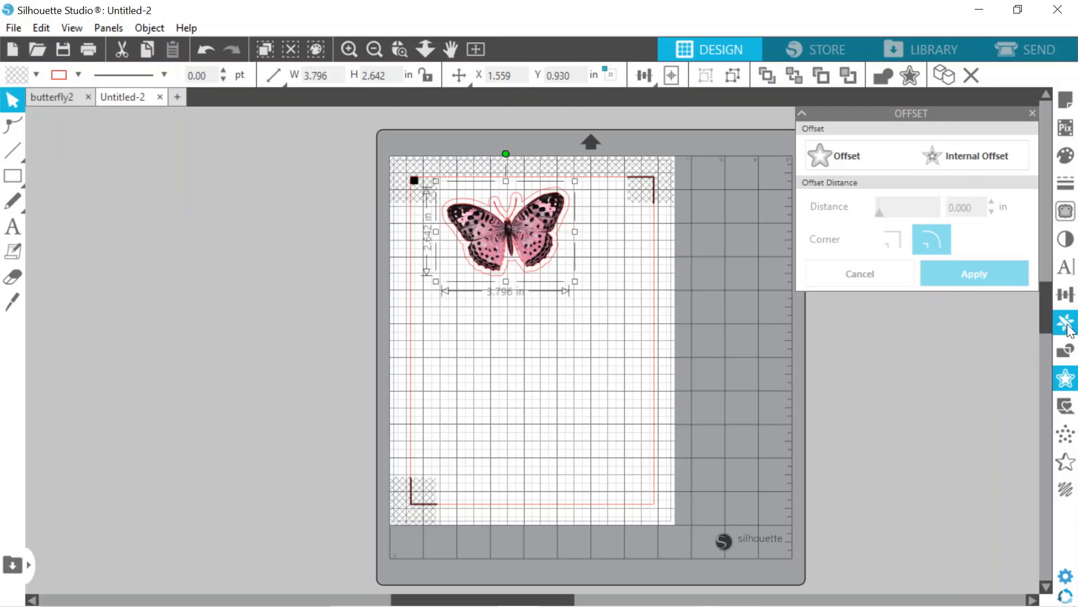
- Lock the aspect ratio and resize the grouped butterfly sticker to a width of 3 in
{"action": "left_click", "coordinate": [1067, 295]}
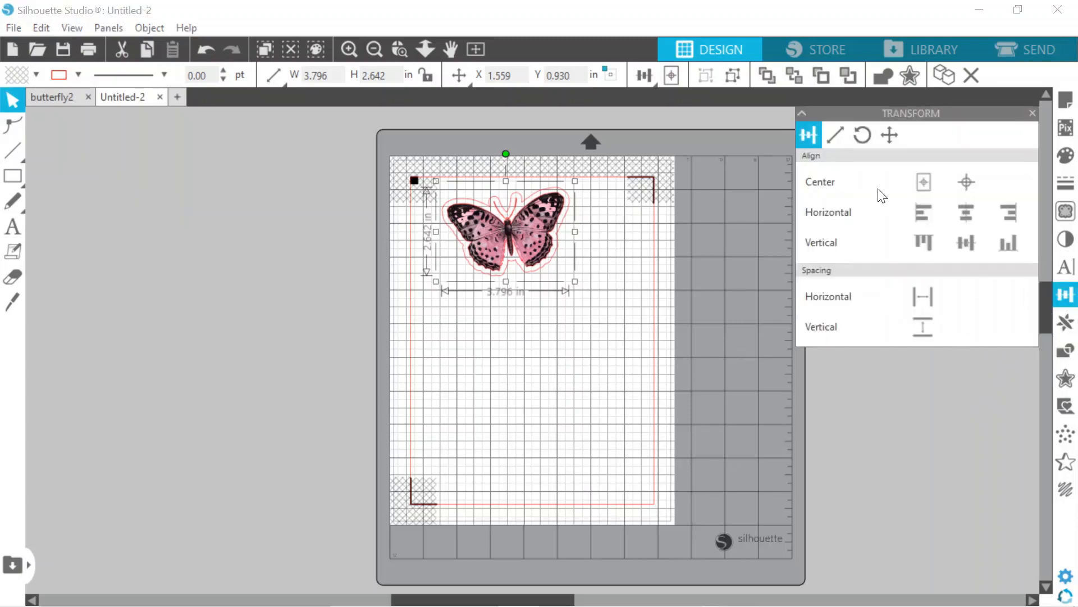
{"action": "left_click", "coordinate": [844, 143]}
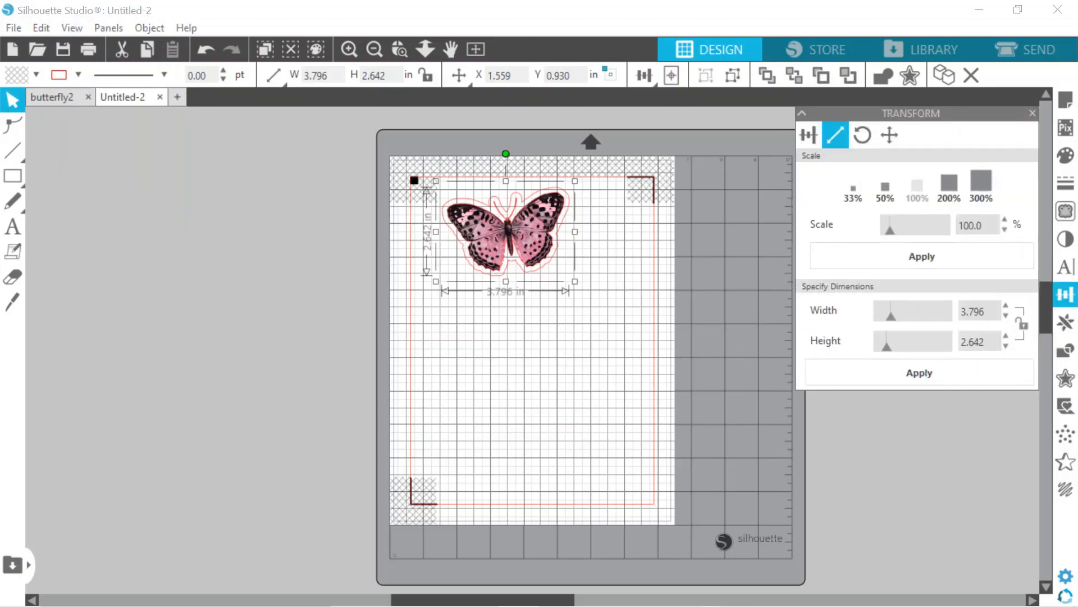
{"action": "left_click", "coordinate": [1022, 327]}
{"action": "left_click_drag", "start_coordinate": [985, 311], "coordinate": [939, 307]}
{"action": "type", "text": "3"}
{"action": "left_click", "coordinate": [941, 366]}
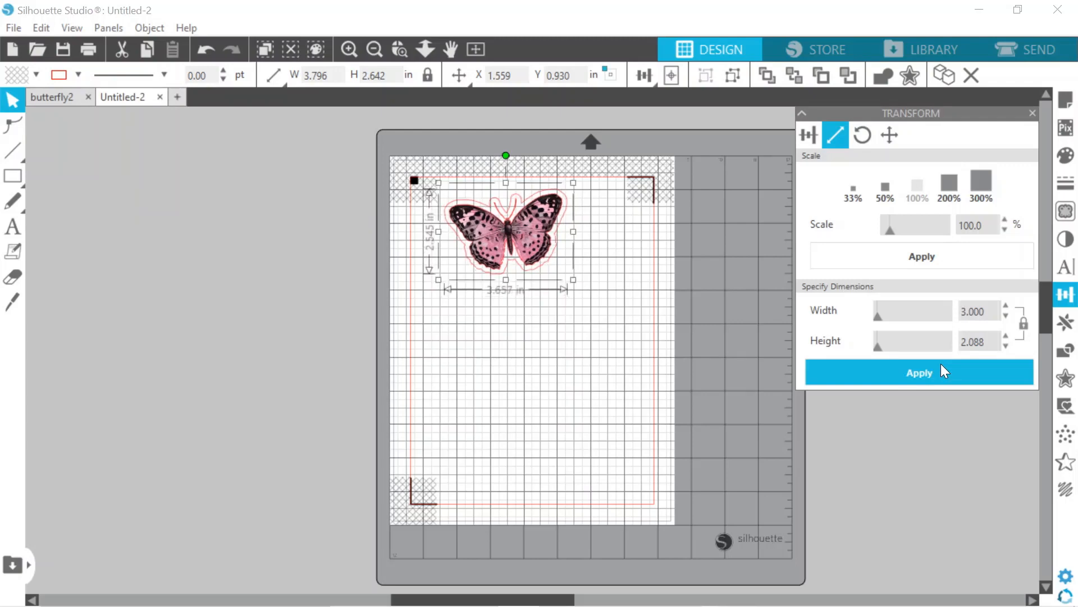
- Move the butterfly sticker slightly up and to the left, then replicate it downward into a column of four
{"action": "left_click_drag", "start_coordinate": [543, 228], "coordinate": [534, 215]}
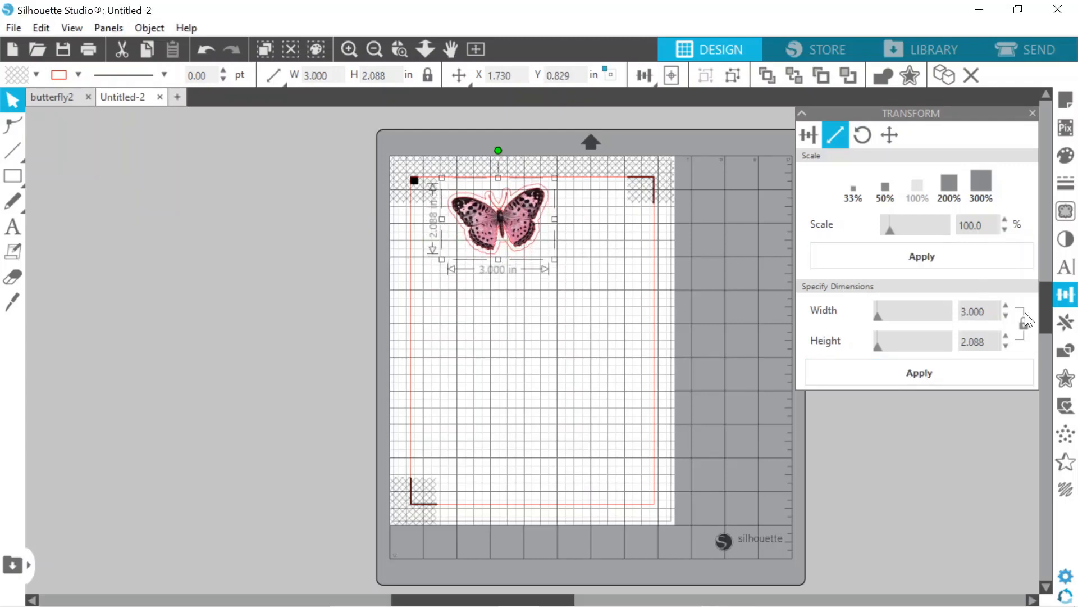
{"action": "left_click", "coordinate": [1066, 324]}
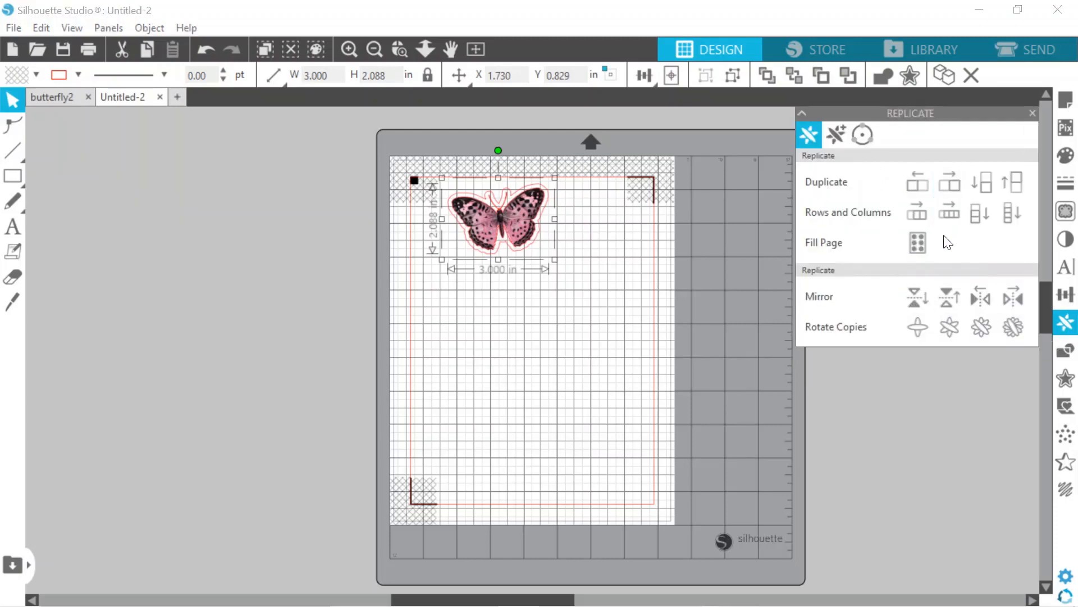
{"action": "left_click", "coordinate": [1008, 222]}
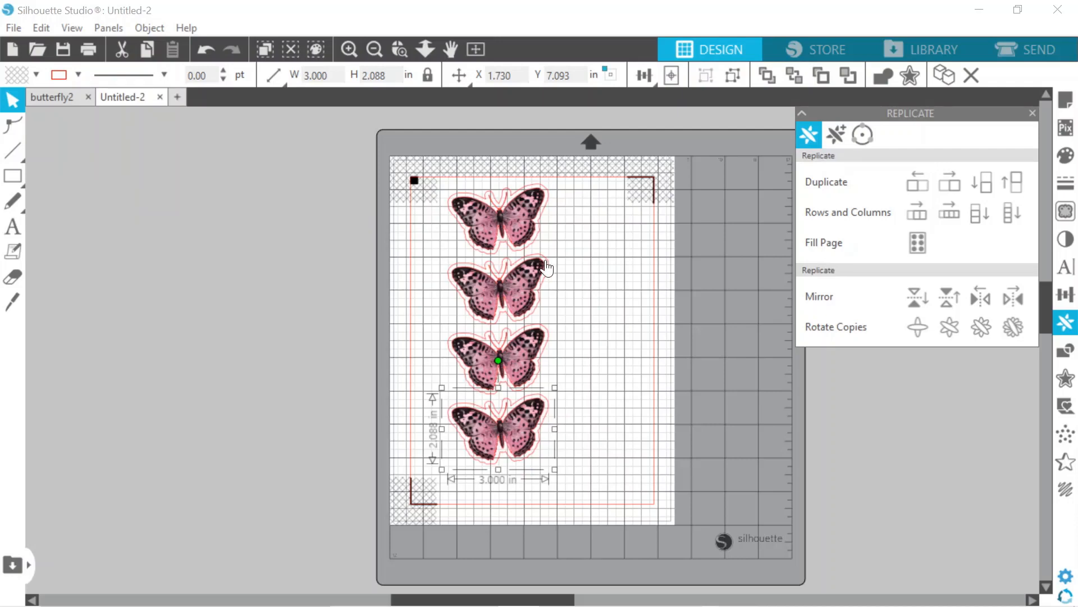
- Rotate the second butterfly copy about 180 degrees and place it upside down beside the first butterfly, under the upper page edge
{"action": "left_click_drag", "start_coordinate": [531, 284], "coordinate": [599, 263]}
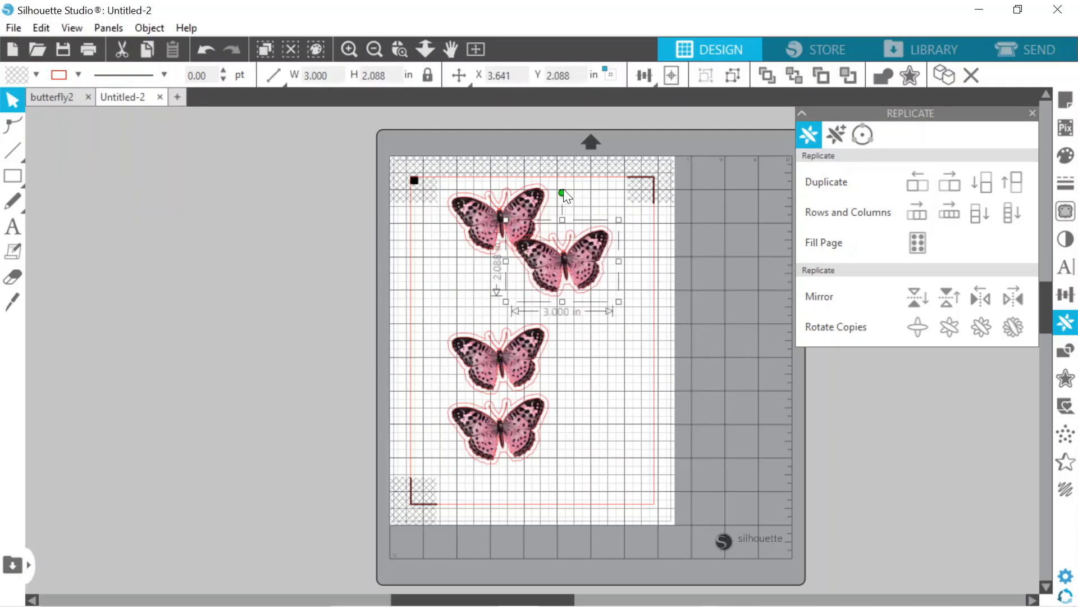
{"action": "left_click_drag", "start_coordinate": [562, 192], "coordinate": [563, 353]}
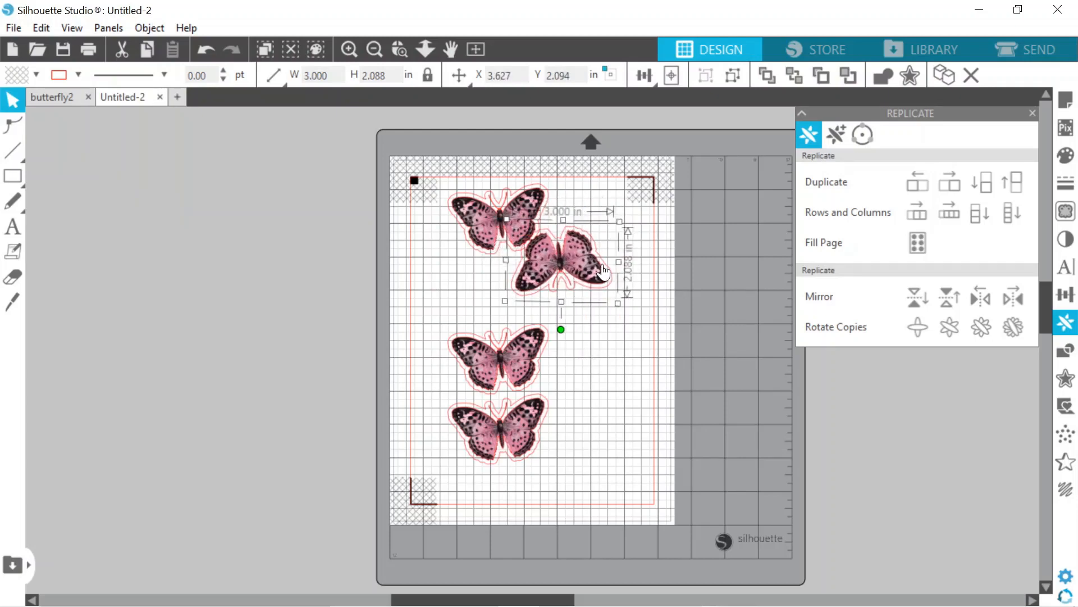
{"action": "left_click_drag", "start_coordinate": [603, 262], "coordinate": [632, 223]}
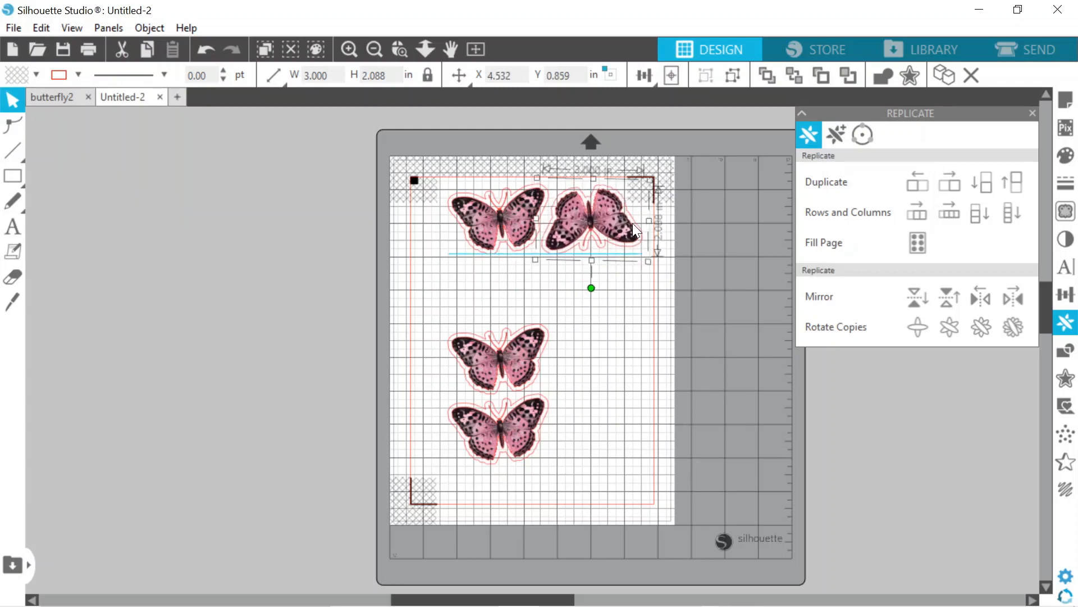
- Shift the first butterfly slightly left and up, and nudge the upside-down one left to about X 4.46 in
{"action": "left_click", "coordinate": [511, 201]}
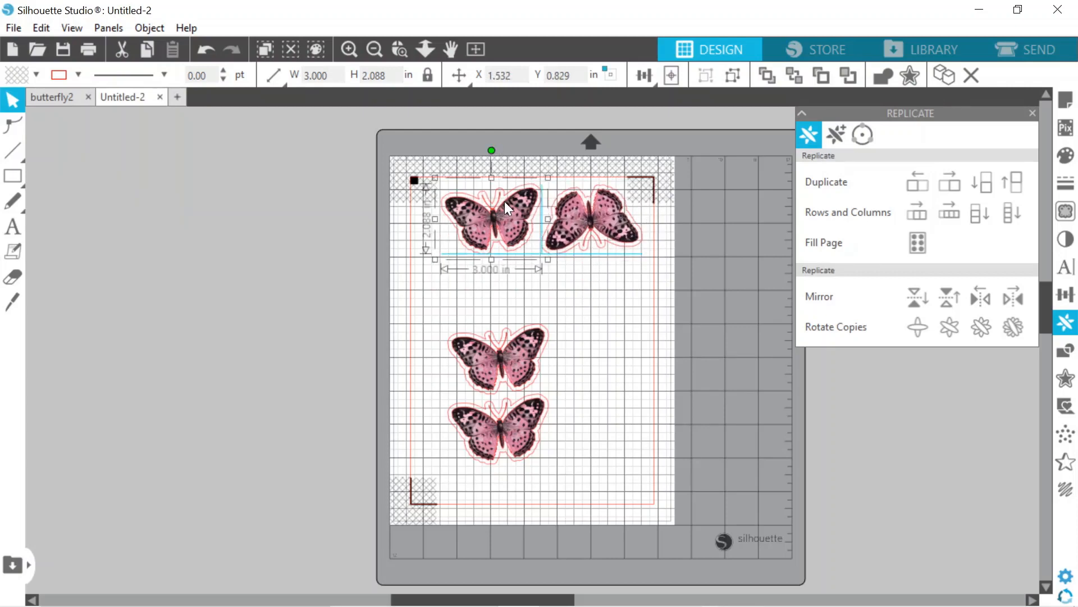
{"action": "left_click_drag", "start_coordinate": [505, 201], "coordinate": [498, 198]}
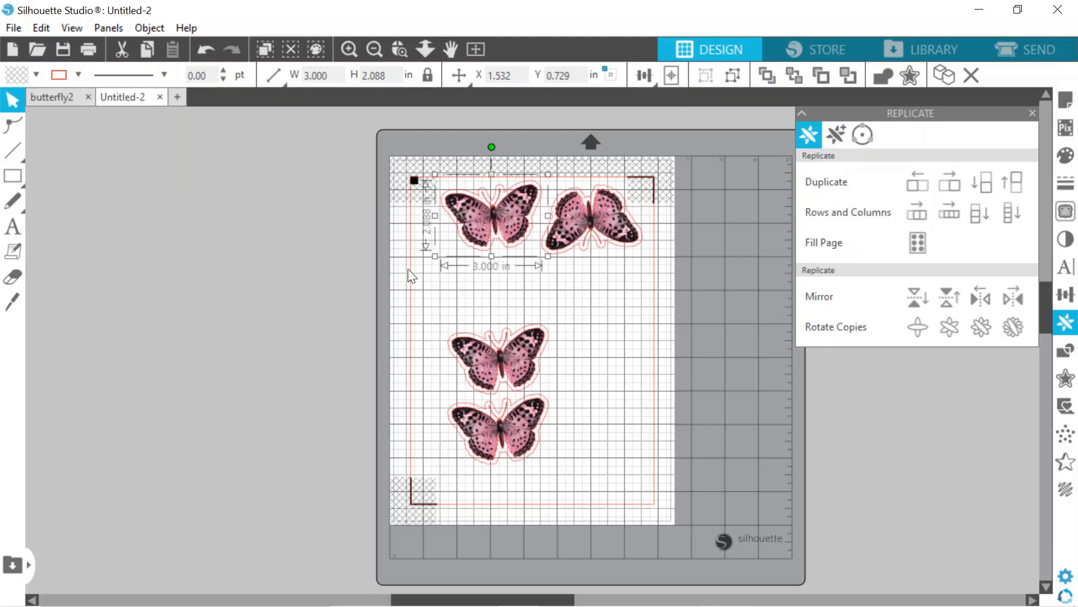
{"action": "left_click", "coordinate": [608, 316]}
{"action": "left_click", "coordinate": [611, 231]}
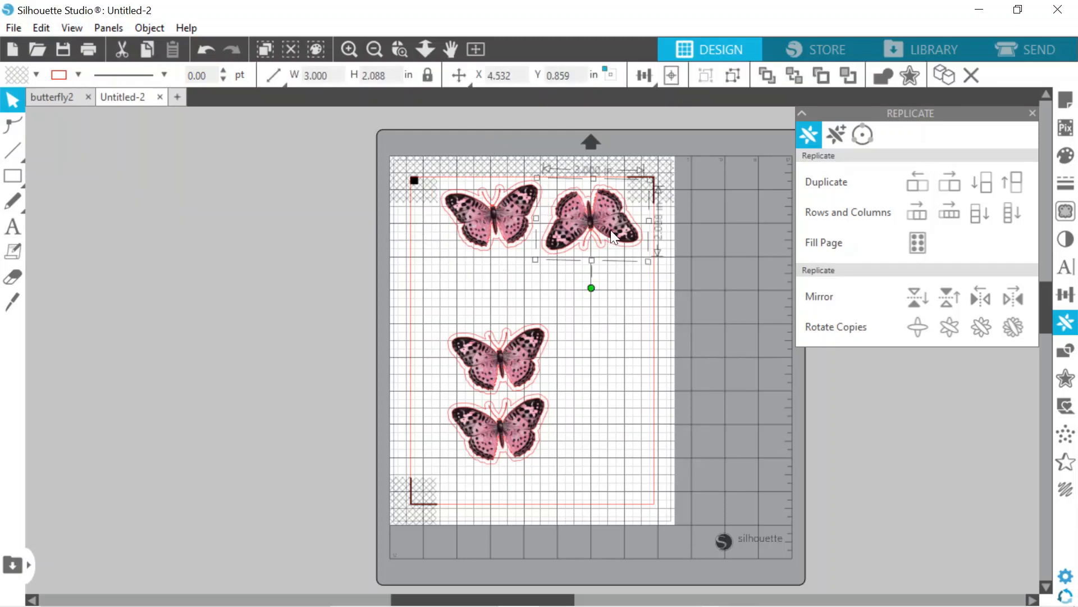
{"action": "key", "text": "Left"}
{"action": "key", "text": "Left"}
{"action": "key", "text": "Left"}
{"action": "key", "text": "Left"}
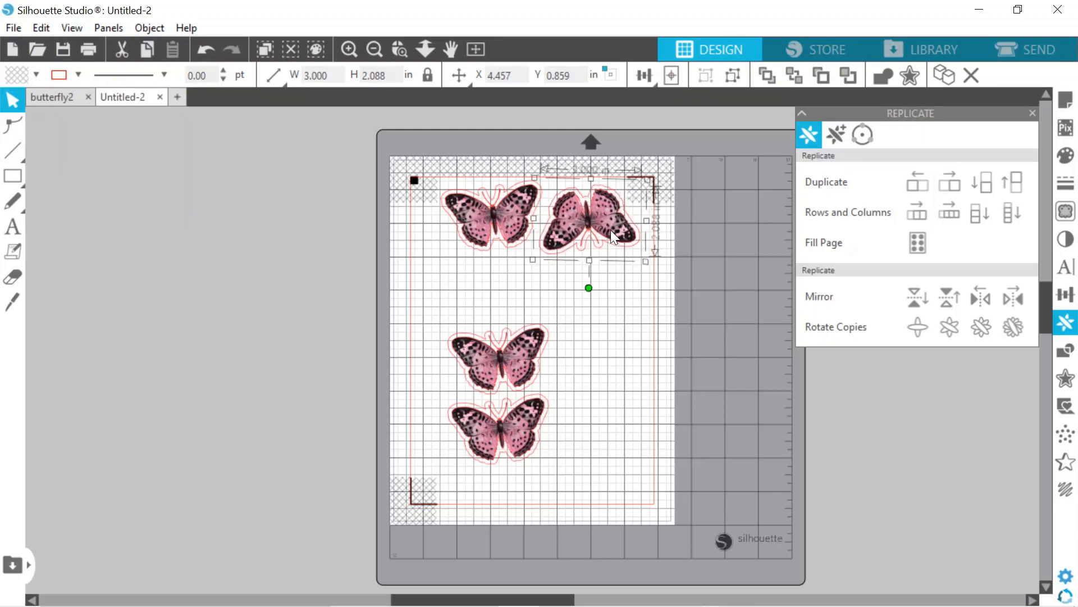
- Resize the two lower butterflies to a width of 2.25 in with the aspect ratio locked
{"action": "left_click", "coordinate": [527, 325]}
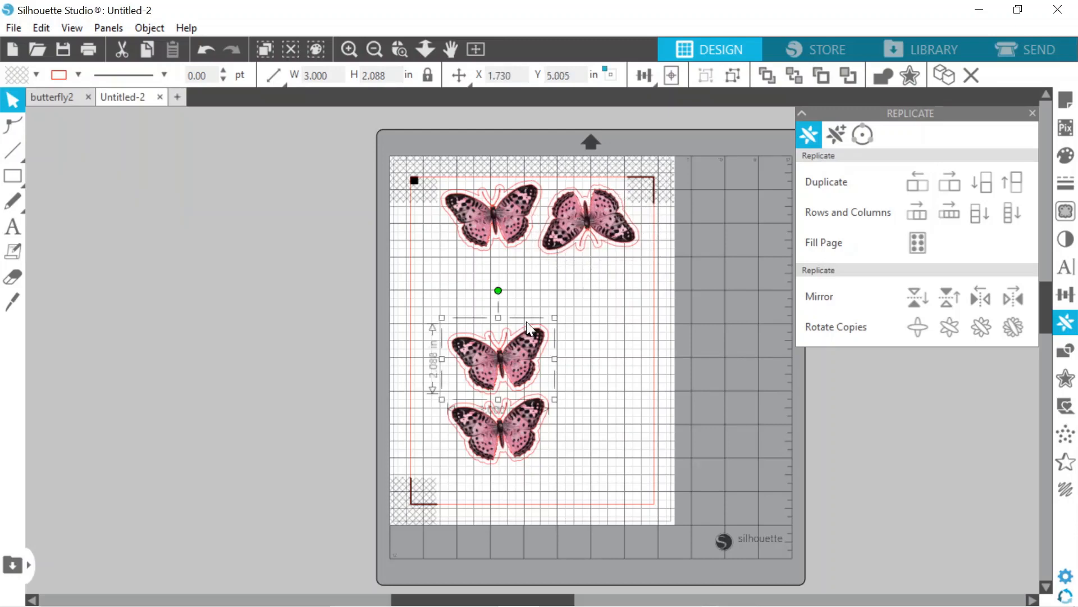
{"action": "left_click", "coordinate": [498, 460], "text": "shift"}
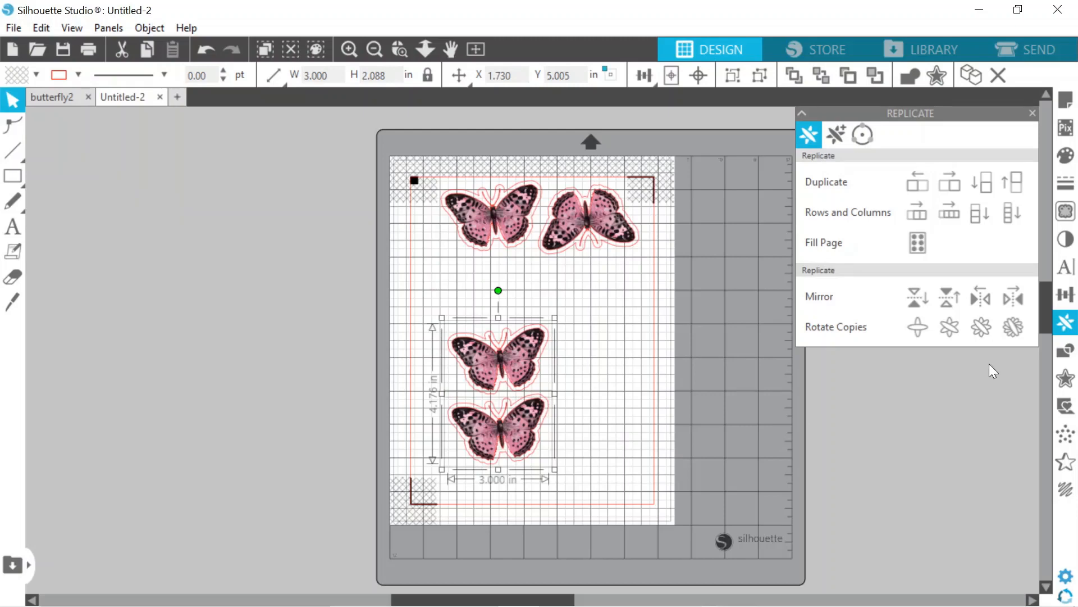
{"action": "left_click", "coordinate": [1066, 293]}
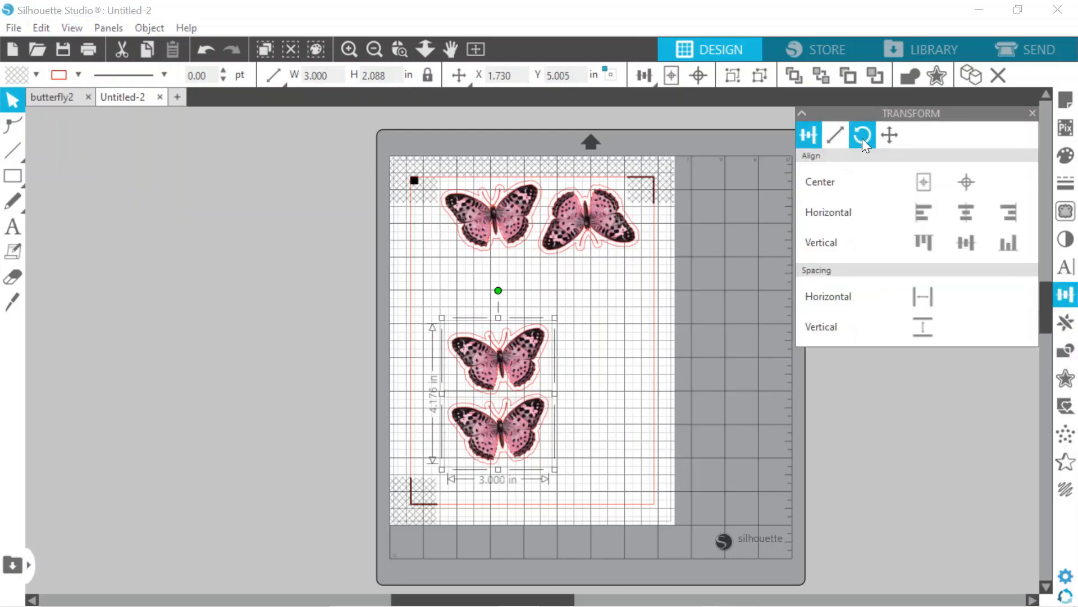
{"action": "left_click", "coordinate": [840, 136]}
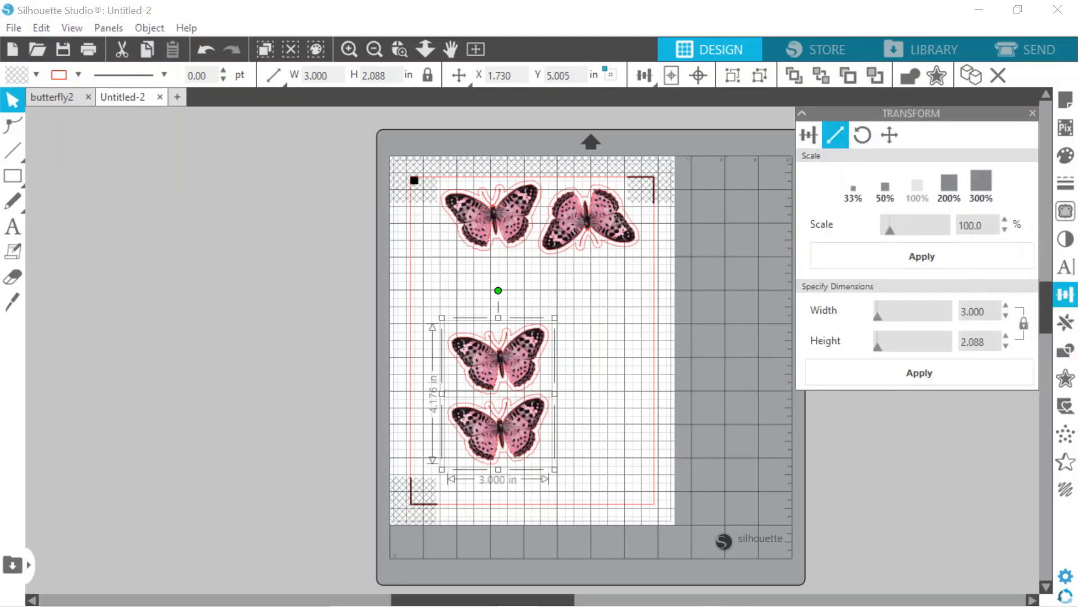
{"action": "left_click_drag", "start_coordinate": [984, 311], "coordinate": [905, 319]}
{"action": "type", "text": "2.25"}
{"action": "key", "text": "Return"}
{"action": "left_click", "coordinate": [949, 370]}
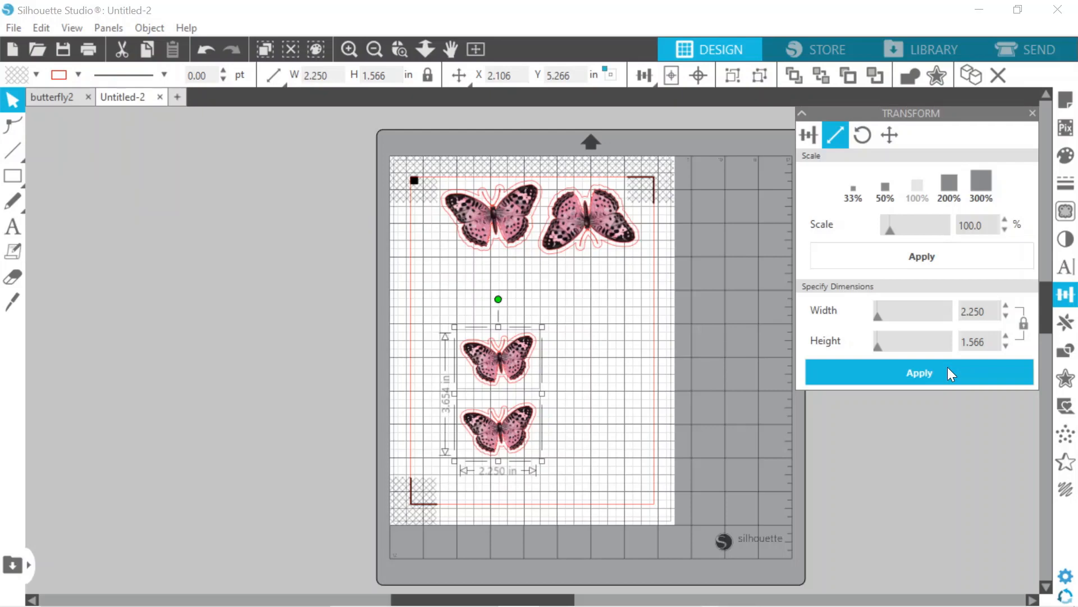
- Rotate the upper small butterfly about 90 degrees counterclockwise and place it at the page's left margin, below the first large butterfly
{"action": "left_click", "coordinate": [626, 394]}
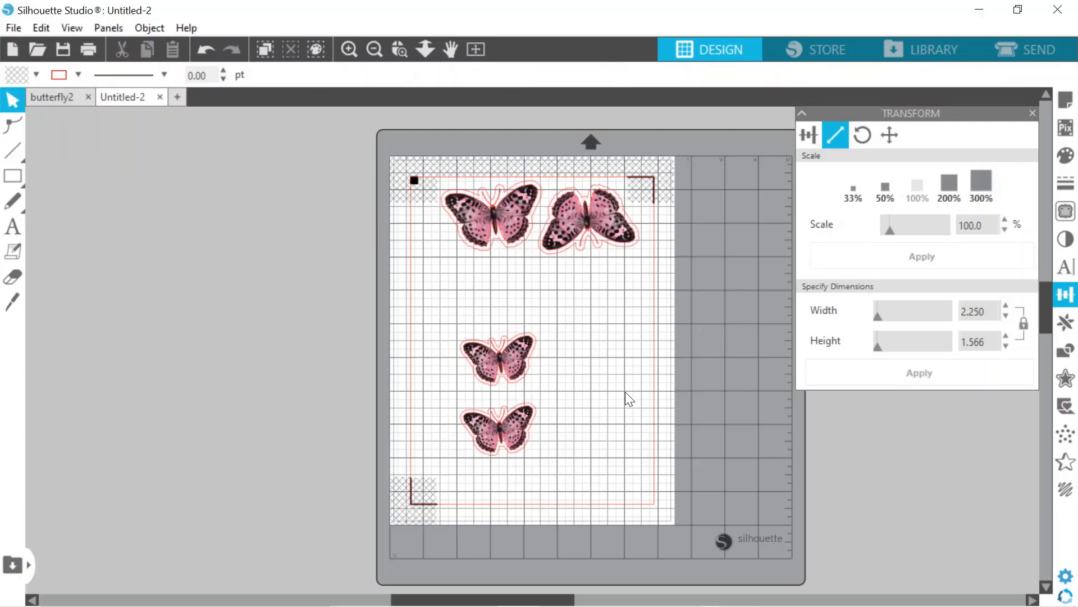
{"action": "left_click", "coordinate": [498, 359]}
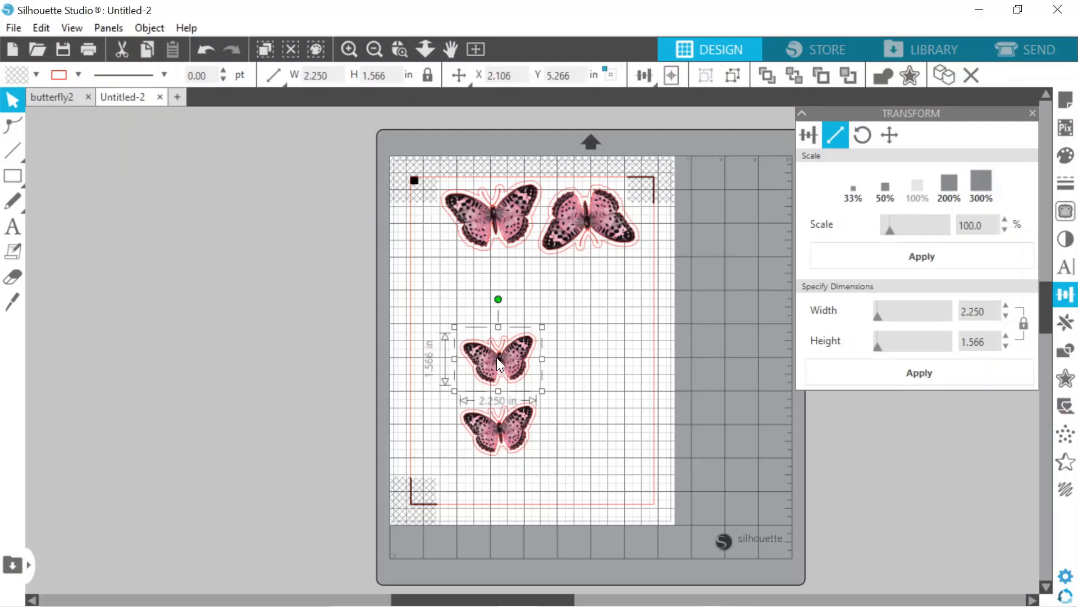
{"action": "left_click_drag", "start_coordinate": [498, 299], "coordinate": [444, 272]}
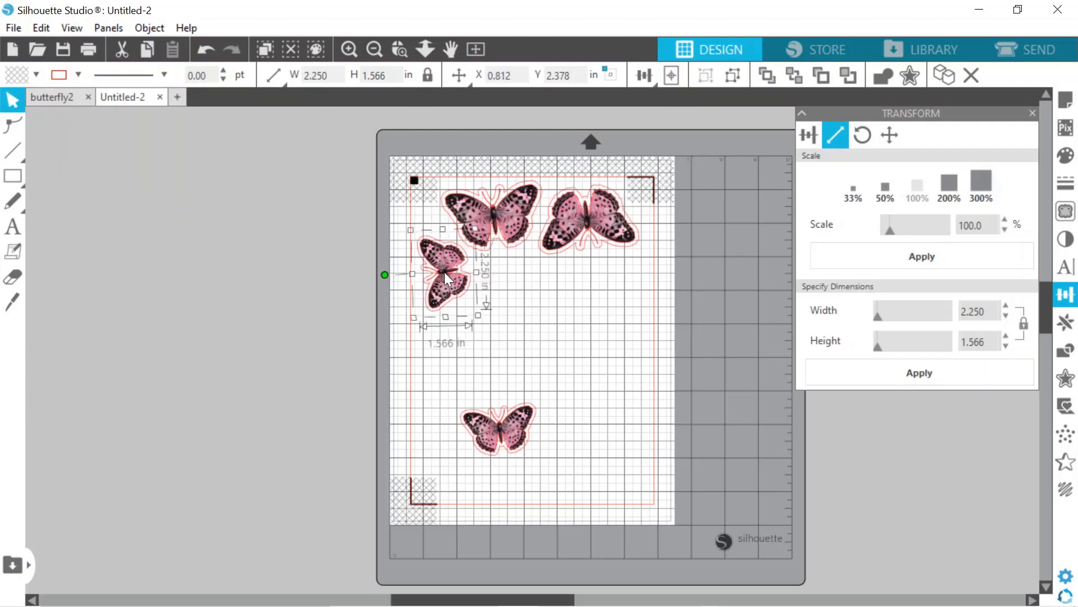
- Move the remaining small butterfly to the right cutting margin, just below the upside-down butterfly
{"action": "left_click", "coordinate": [495, 428]}
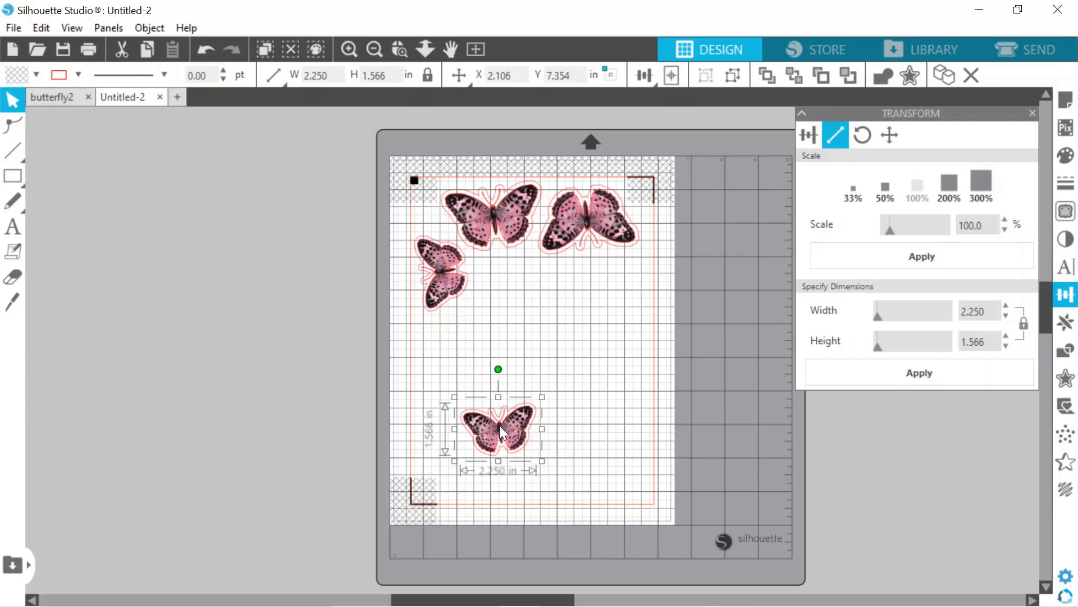
{"action": "left_click_drag", "start_coordinate": [500, 426], "coordinate": [611, 275]}
{"action": "left_click", "coordinate": [500, 391]}
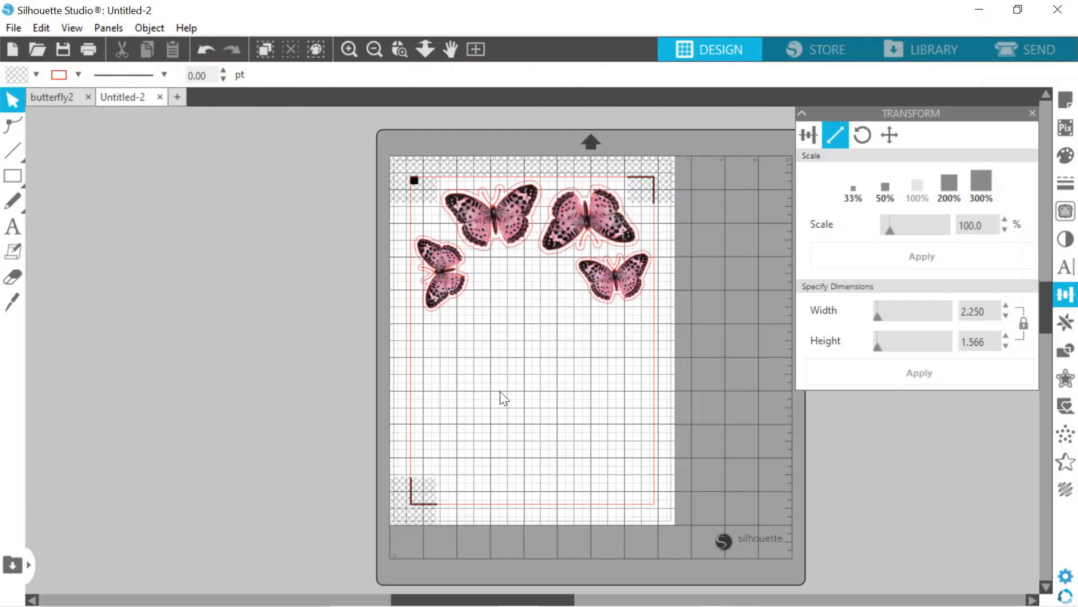
- Merge the image painted-butterfly_0050_10 into the design and move it to the empty area below the pink butterflies
{"action": "left_click", "coordinate": [17, 29]}
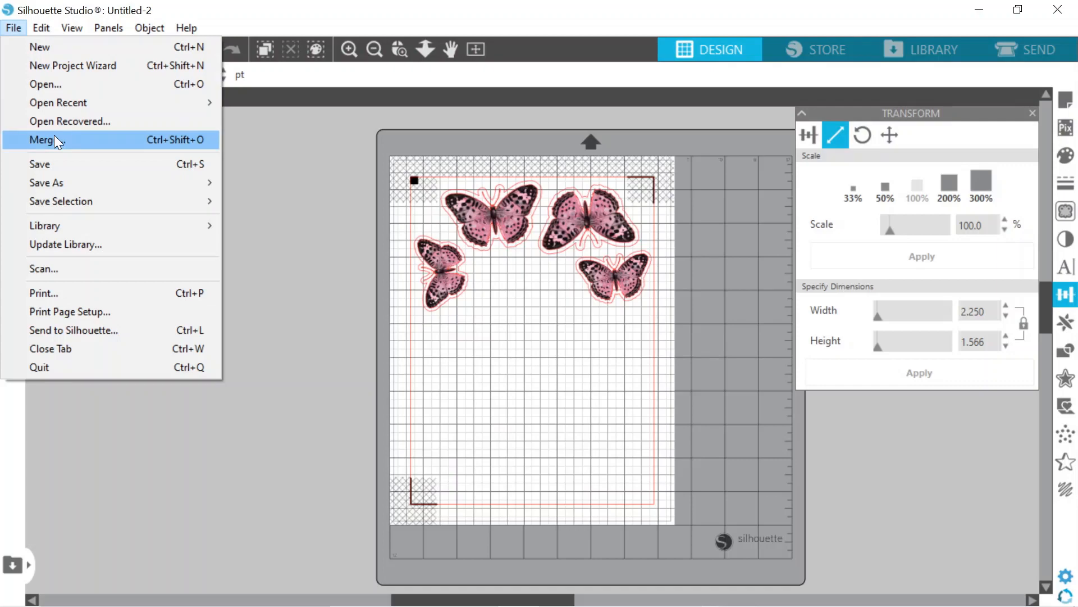
{"action": "left_click", "coordinate": [55, 138]}
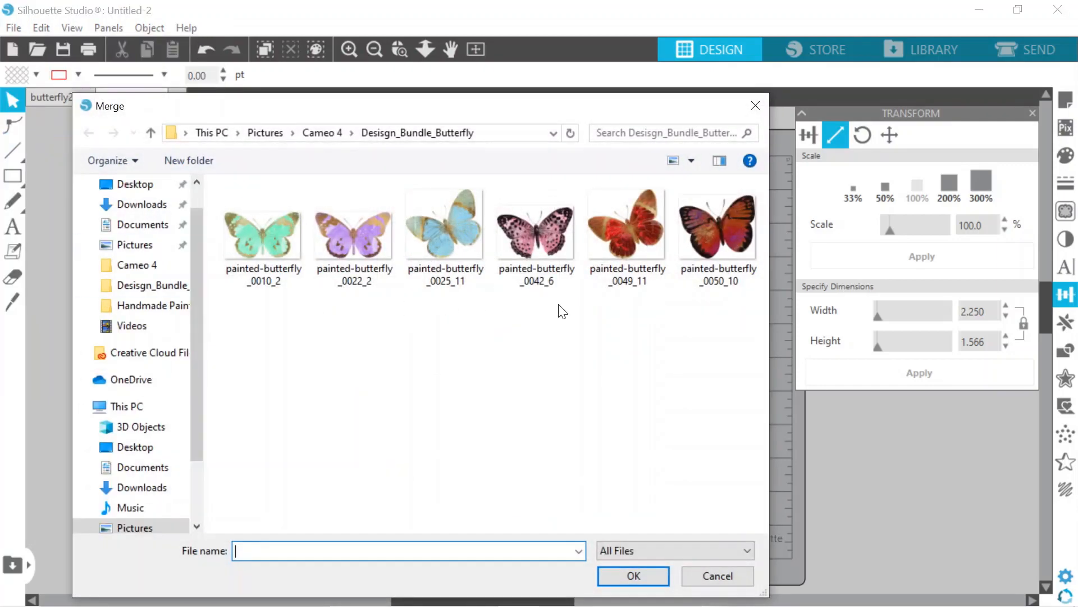
{"action": "double_click", "coordinate": [710, 251]}
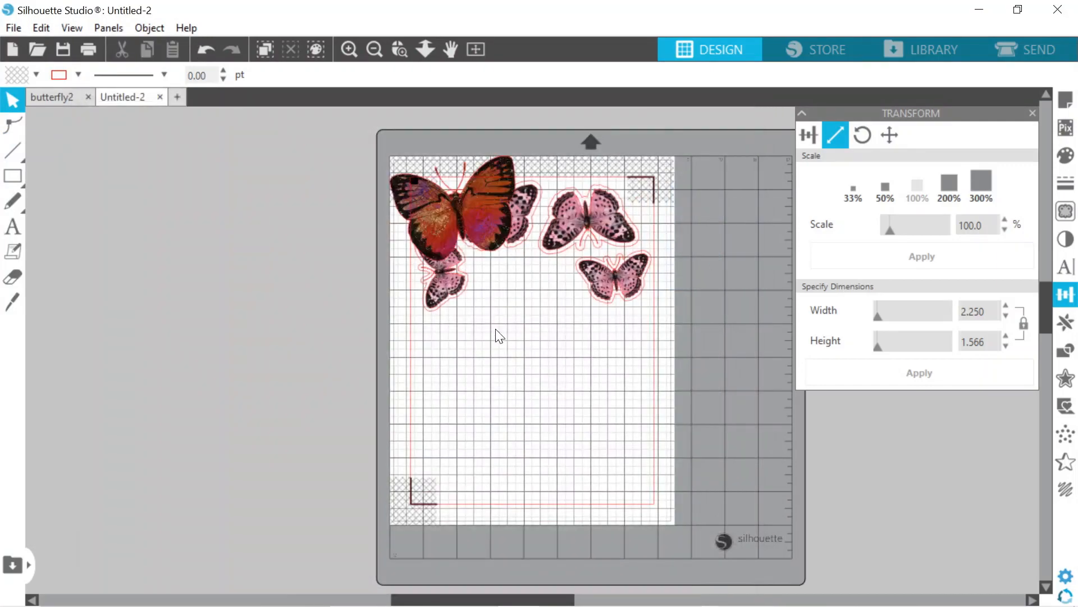
{"action": "left_click_drag", "start_coordinate": [486, 207], "coordinate": [545, 349]}
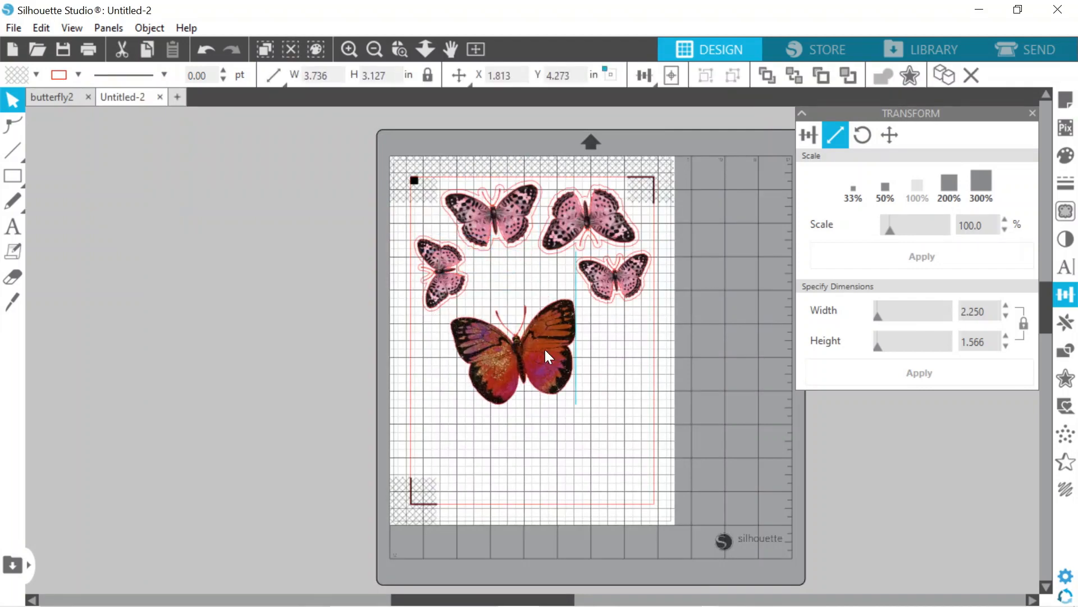
{"action": "left_click", "coordinate": [797, 416]}
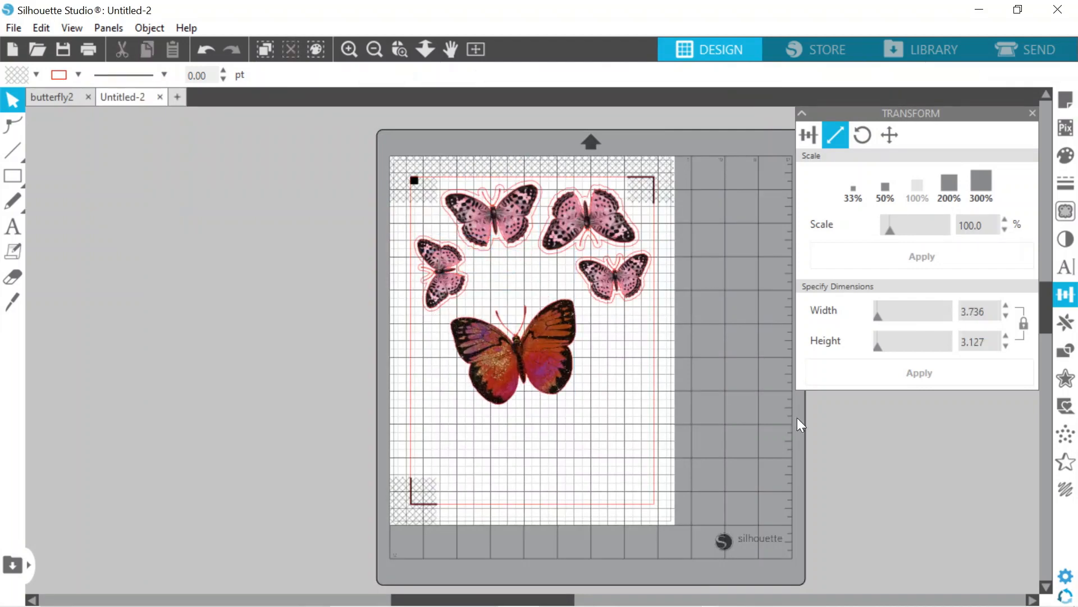
- Create an offset outline around the orange butterfly at a distance of 0.15 in with rounded corners
{"action": "left_click", "coordinate": [1064, 379]}
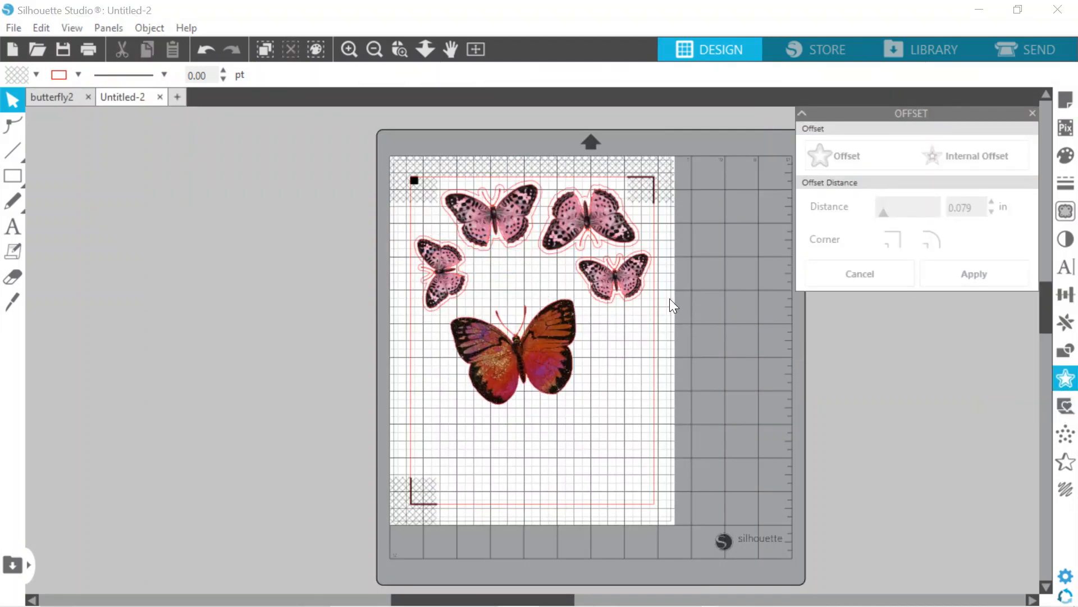
{"action": "left_click", "coordinate": [553, 336]}
{"action": "left_click", "coordinate": [834, 157]}
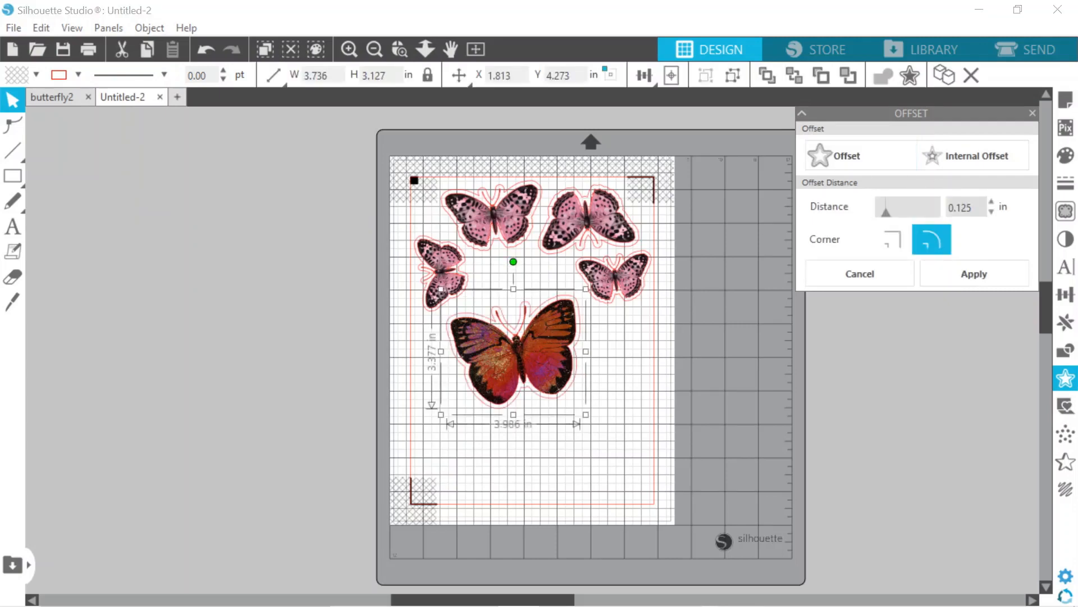
{"action": "key", "text": "BackSpace"}
{"action": "key", "text": "BackSpace"}
{"action": "type", "text": "5"}
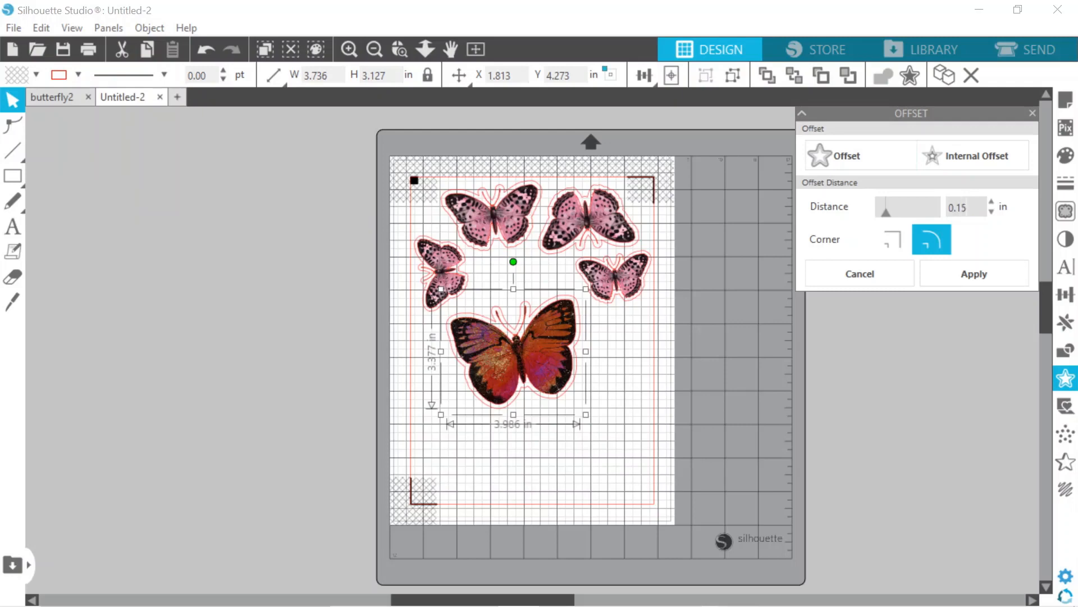
{"action": "left_click", "coordinate": [970, 265]}
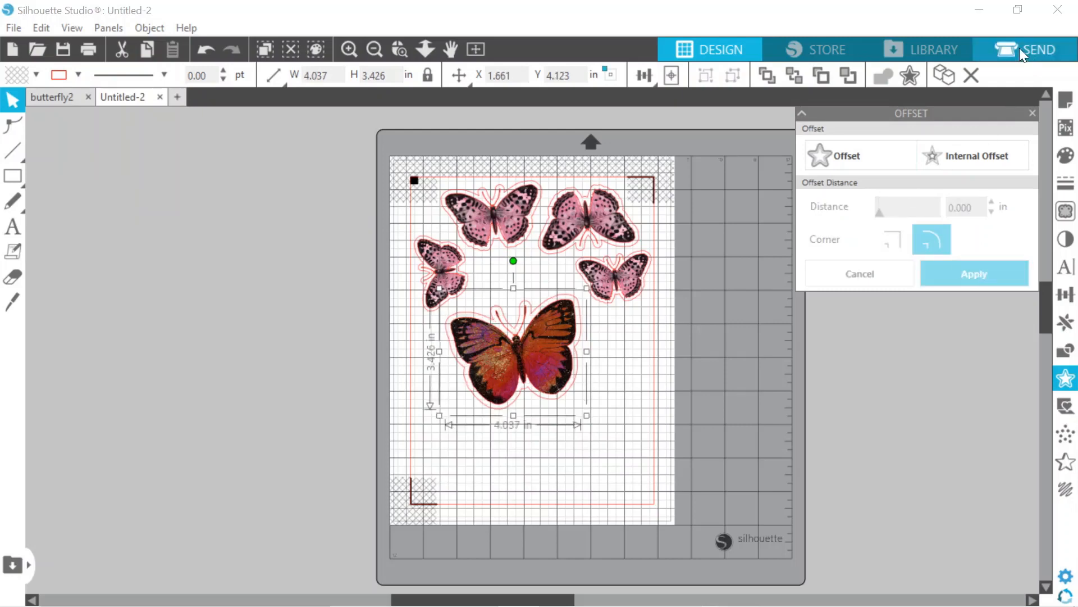
- Set the orange butterfly image to No Cut in the Send view, leaving its offset outline cutting, and return to the design view
{"action": "left_click", "coordinate": [1019, 49]}
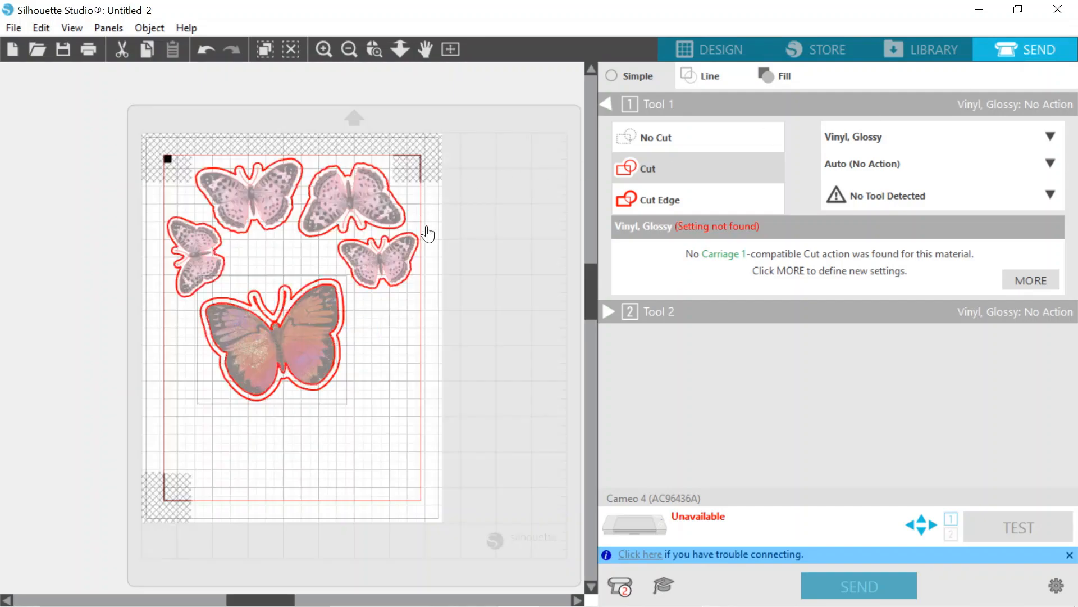
{"action": "left_click", "coordinate": [262, 322]}
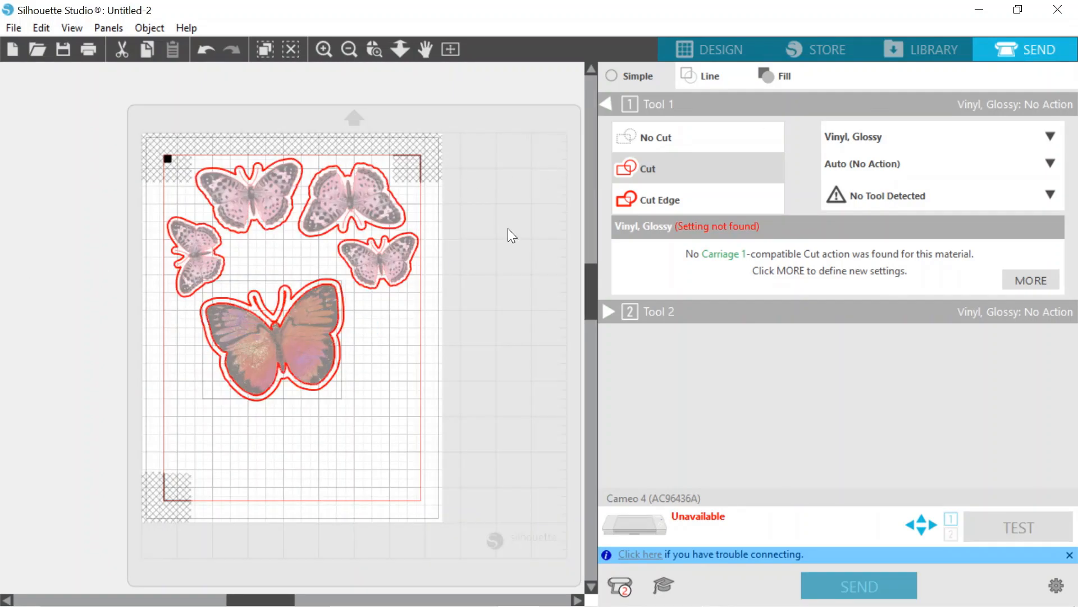
{"action": "left_click", "coordinate": [642, 144]}
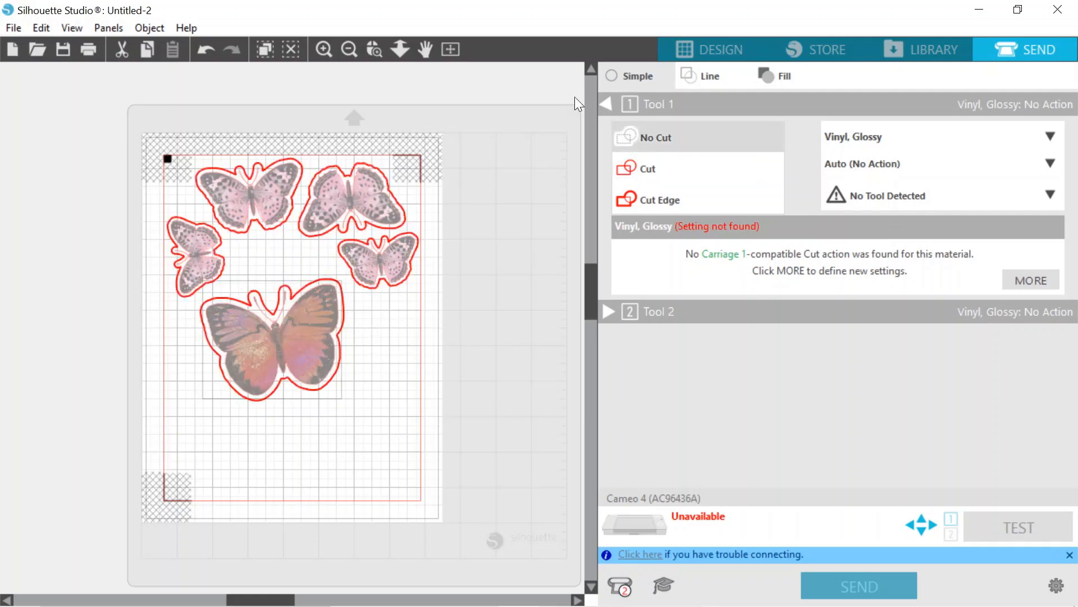
{"action": "left_click", "coordinate": [693, 51]}
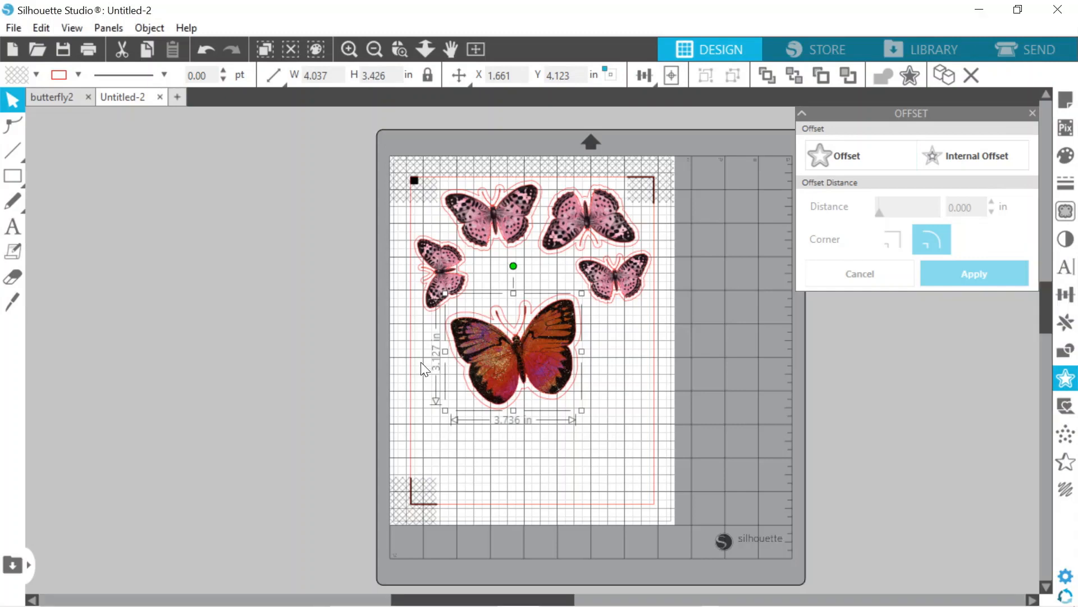
- Group the orange butterfly image with its offset outline
{"action": "left_click", "coordinate": [422, 364]}
{"action": "left_click", "coordinate": [517, 404]}
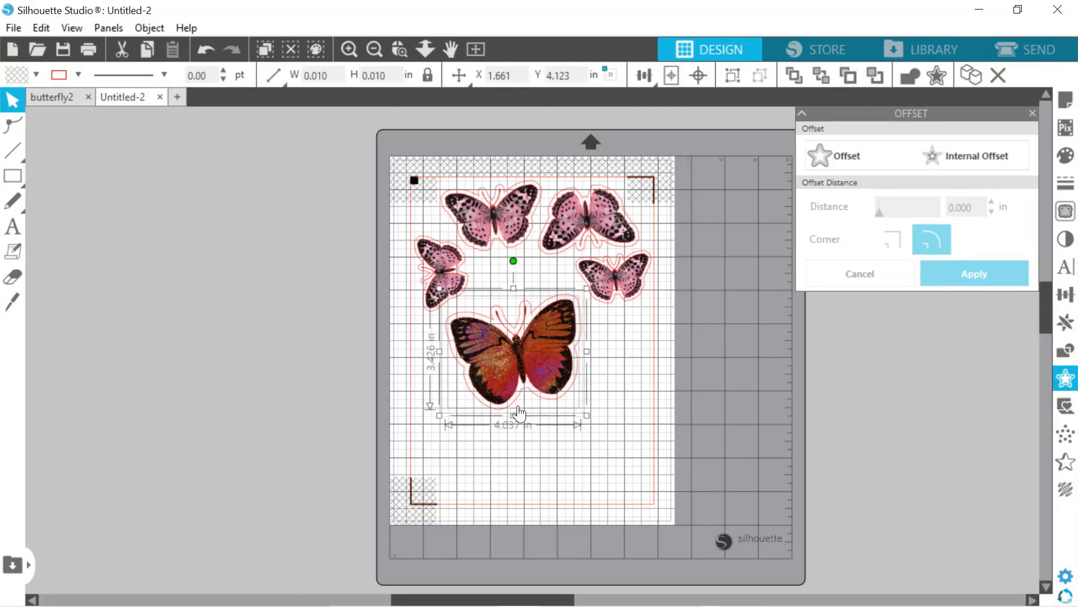
{"action": "right_click", "coordinate": [518, 378]}
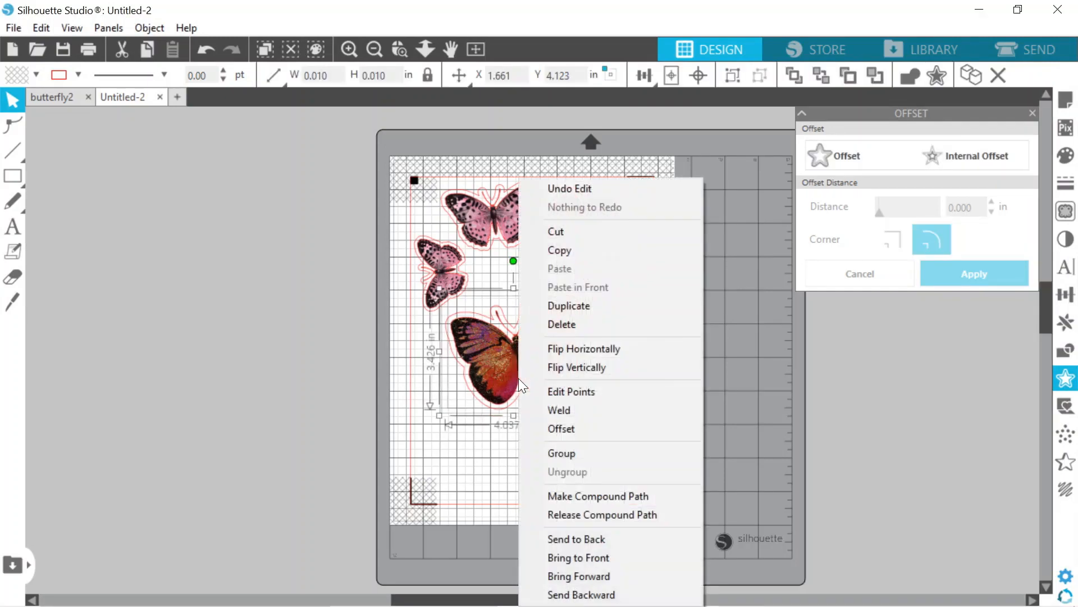
{"action": "left_click", "coordinate": [582, 455]}
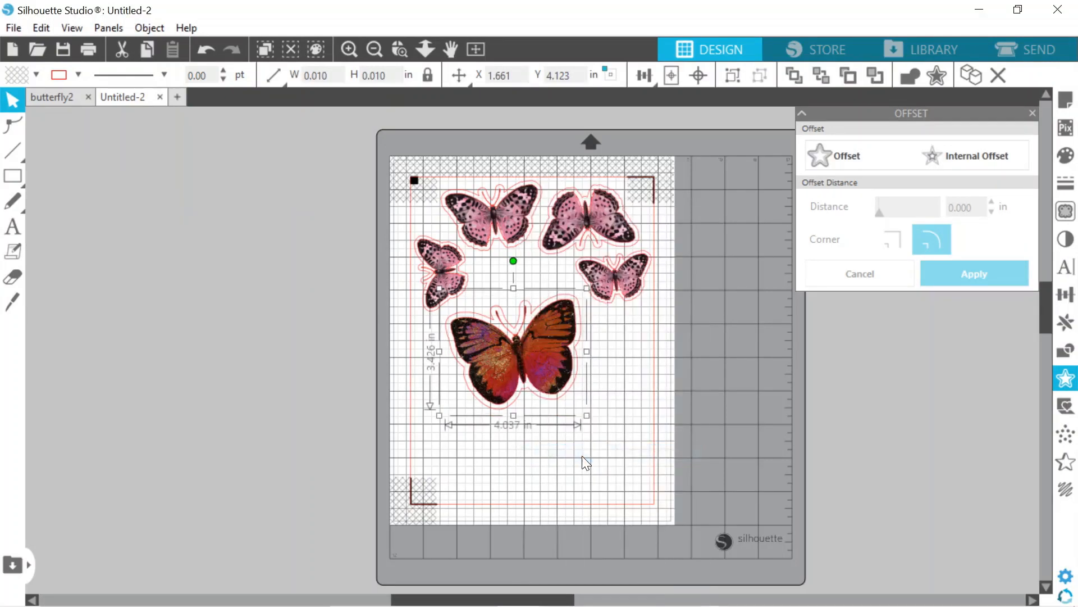
- Resize the grouped orange butterfly to a width of 3 in with its proportions locked
{"action": "left_click", "coordinate": [1066, 293]}
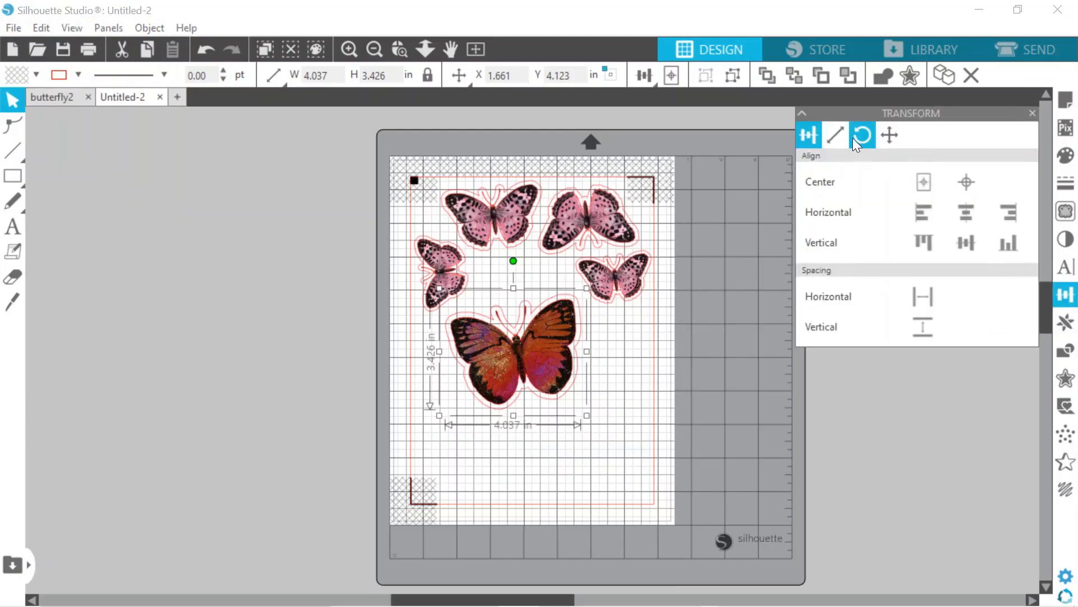
{"action": "left_click", "coordinate": [836, 134]}
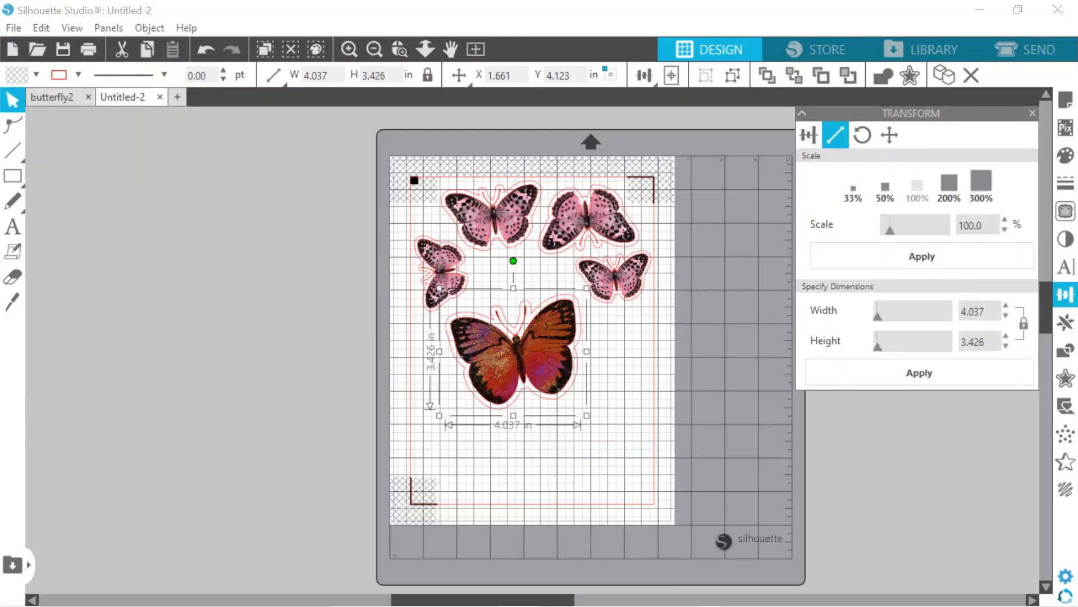
{"action": "left_click_drag", "start_coordinate": [984, 311], "coordinate": [906, 308]}
{"action": "type", "text": "3"}
{"action": "key", "text": "Tab"}
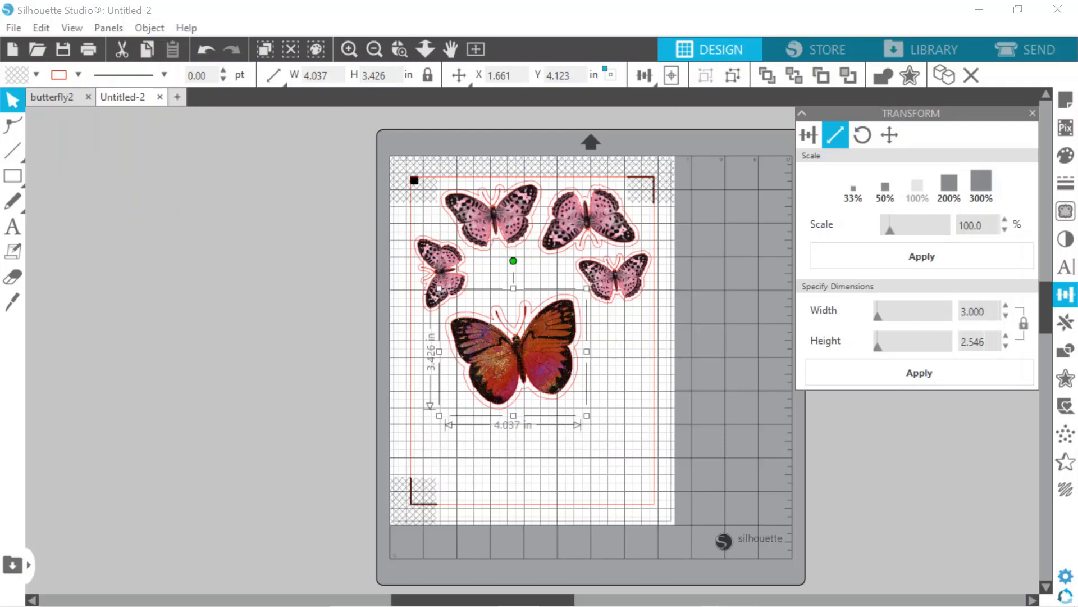
{"action": "left_click", "coordinate": [965, 375]}
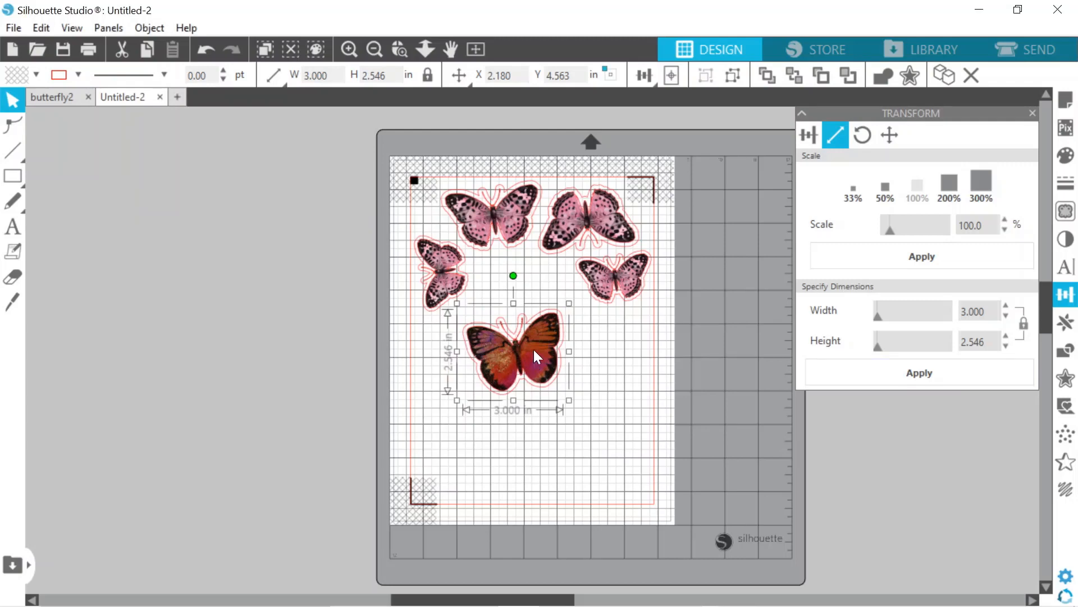
- Move the orange butterfly up into the gap between the two small pink butterflies, just beneath the large pink ones
{"action": "left_click_drag", "start_coordinate": [533, 350], "coordinate": [540, 313]}
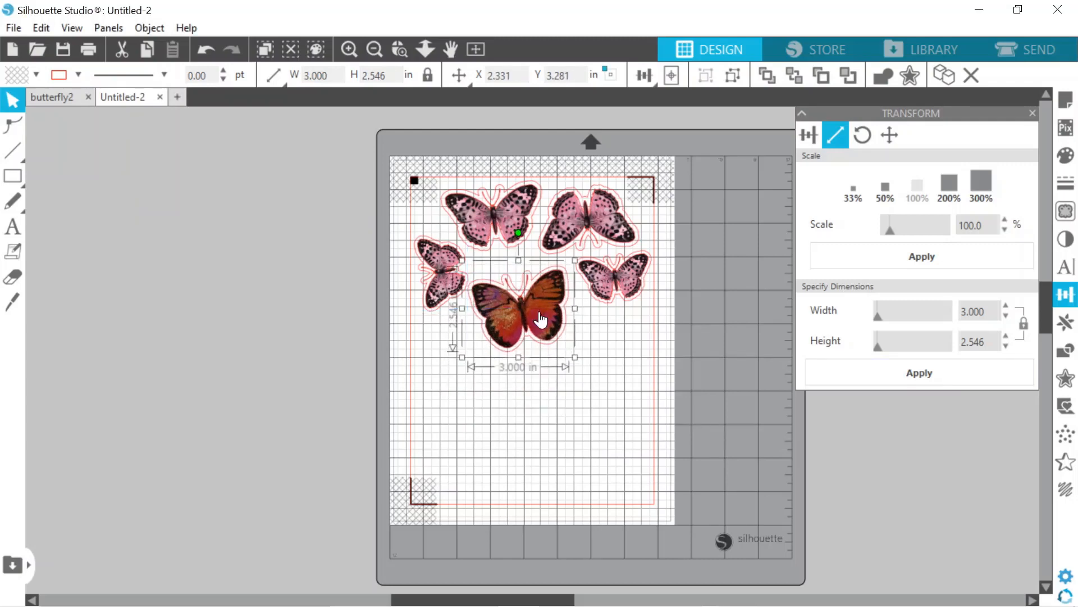
{"action": "key", "text": "Right"}
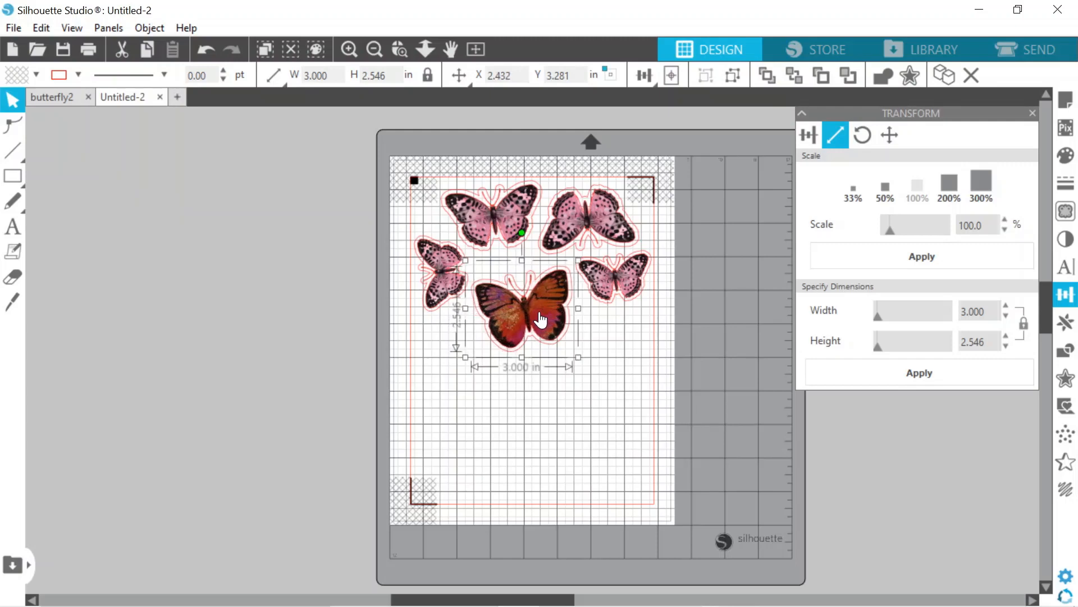
{"action": "key", "text": "Up"}
{"action": "key", "text": "Up"}
{"action": "key", "text": "Up"}
{"action": "key", "text": "Up"}
{"action": "key", "text": "Up"}
{"action": "key", "text": "Up"}
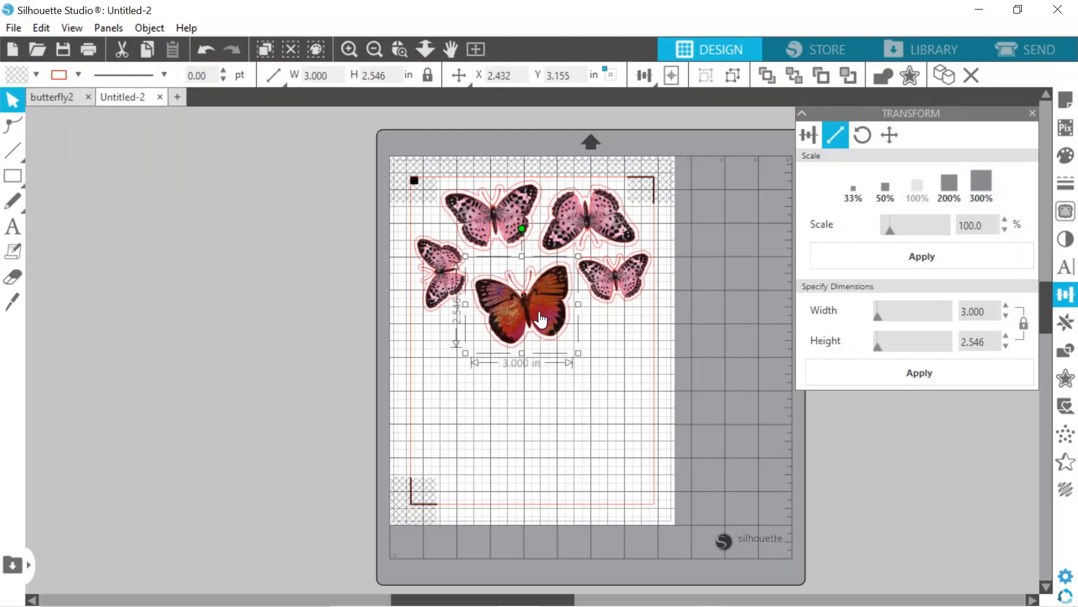
{"action": "left_click", "coordinate": [534, 414]}
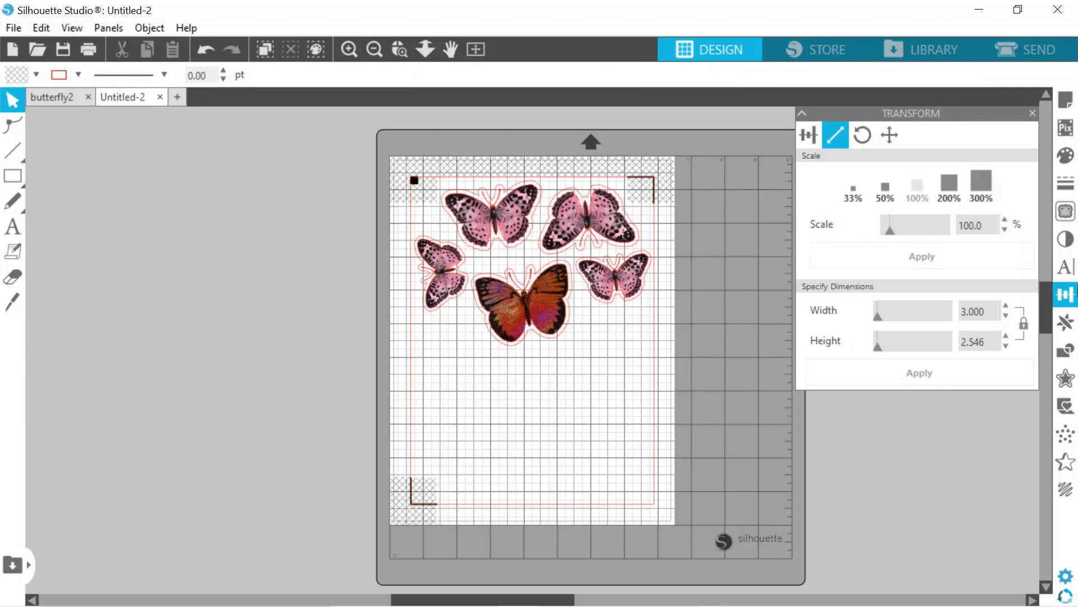
- Replicate the orange butterfly as a downward column with three additional copies
{"action": "left_click", "coordinate": [1066, 322]}
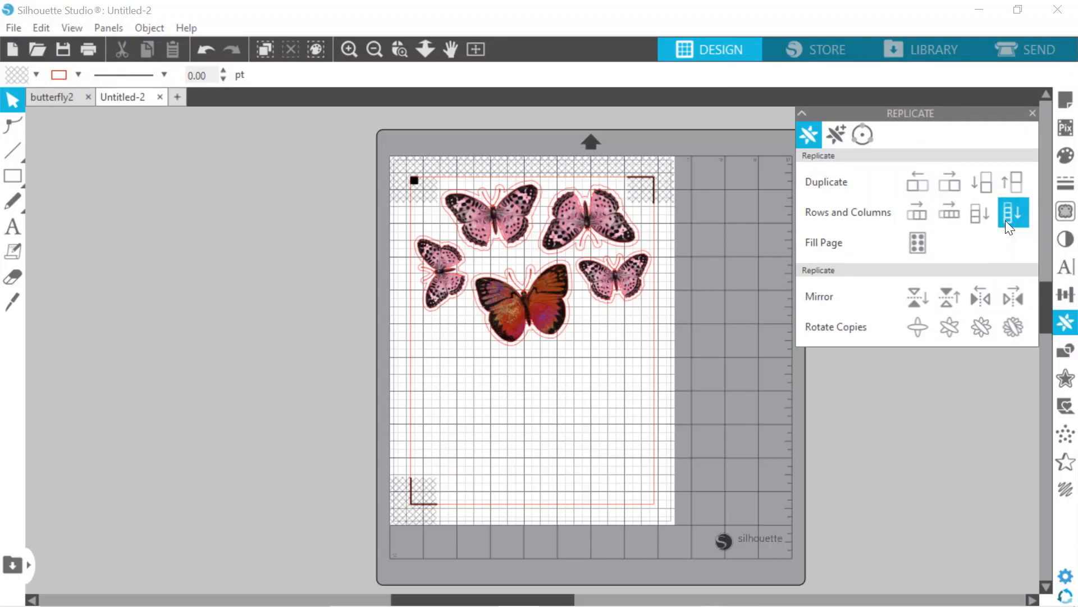
{"action": "left_click", "coordinate": [528, 297]}
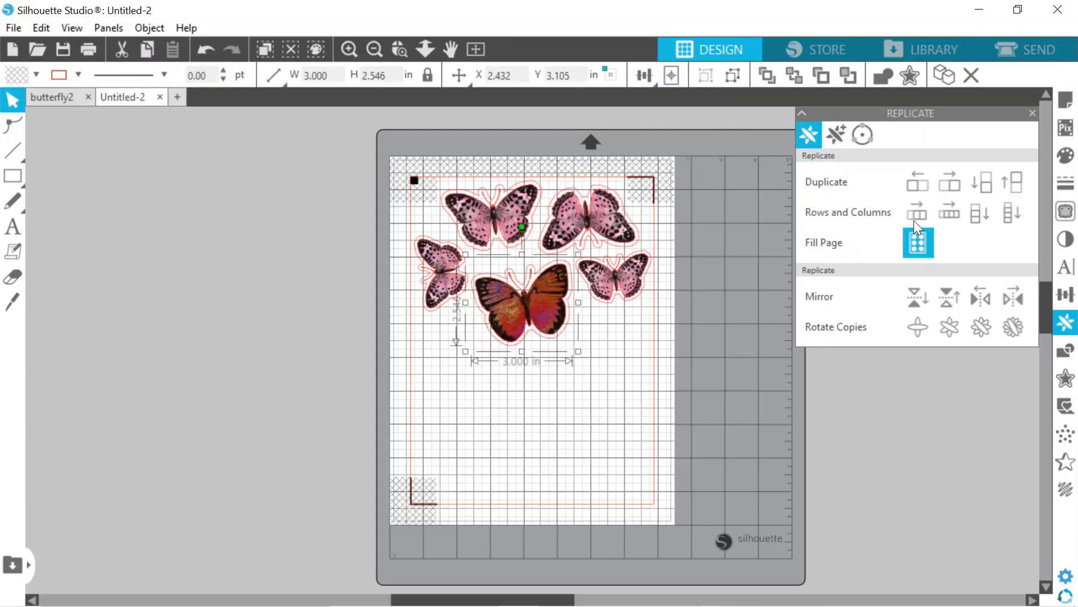
{"action": "left_click", "coordinate": [1009, 220]}
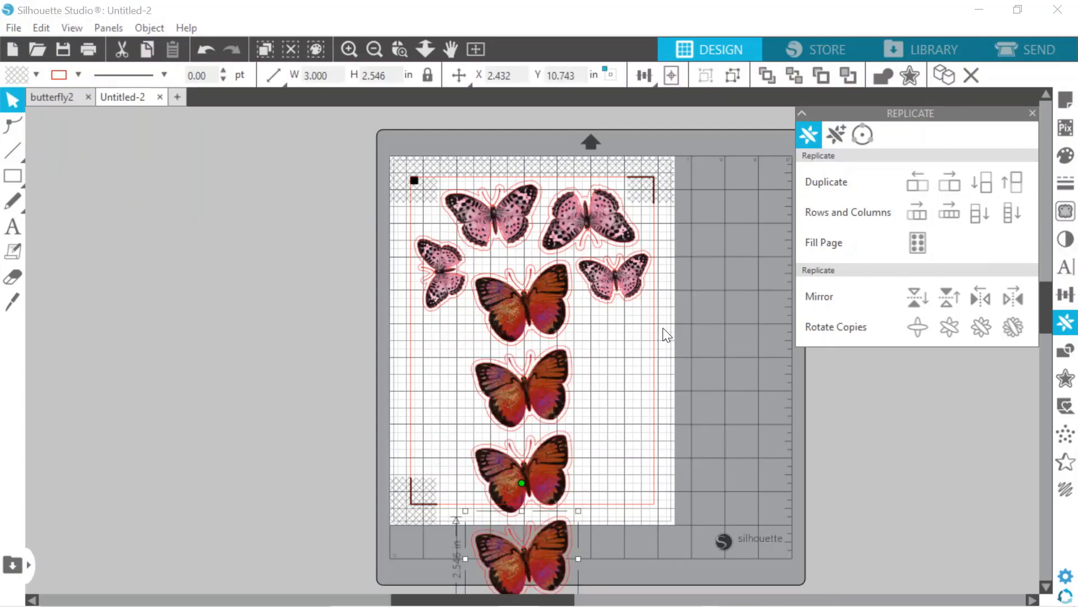
- Rotate the first orange copy about a quarter turn clockwise and place it at the right cutting margin below the small pink butterfly
{"action": "left_click", "coordinate": [531, 381]}
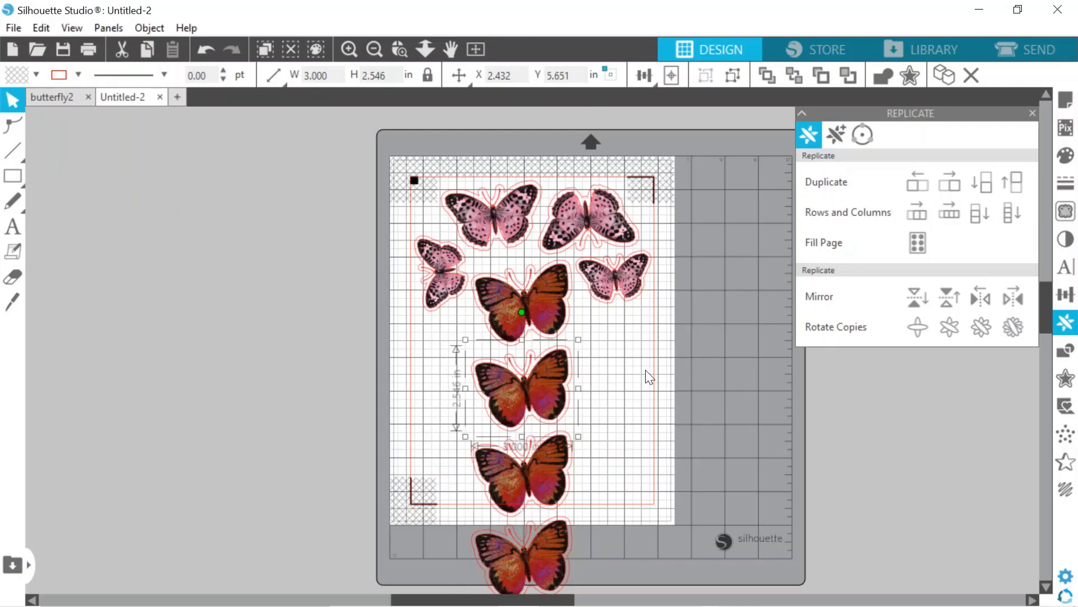
{"action": "left_click_drag", "start_coordinate": [559, 377], "coordinate": [622, 376]}
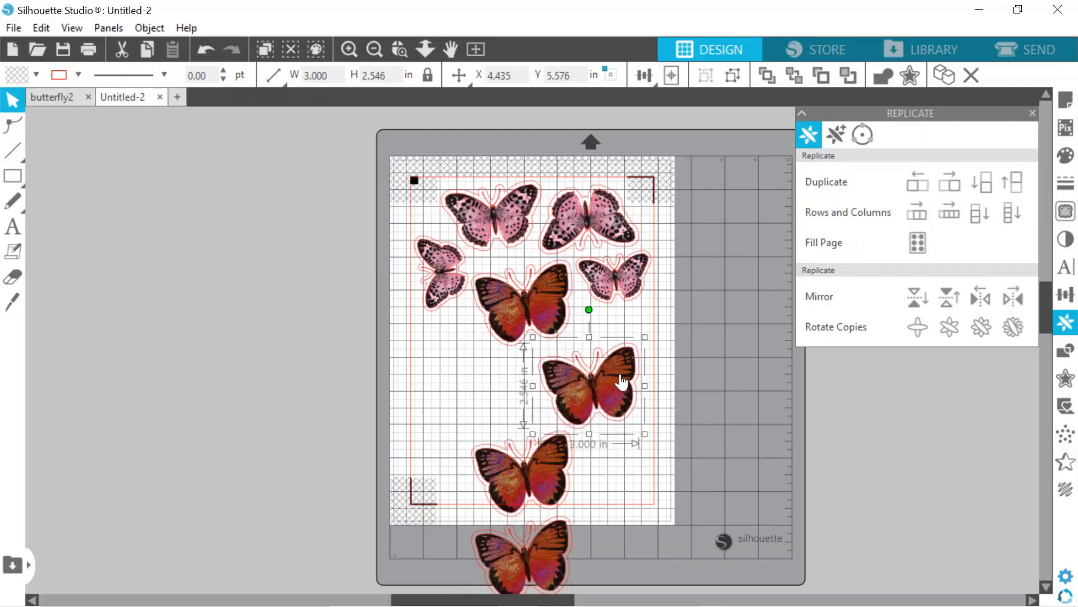
{"action": "left_click_drag", "start_coordinate": [594, 308], "coordinate": [659, 392]}
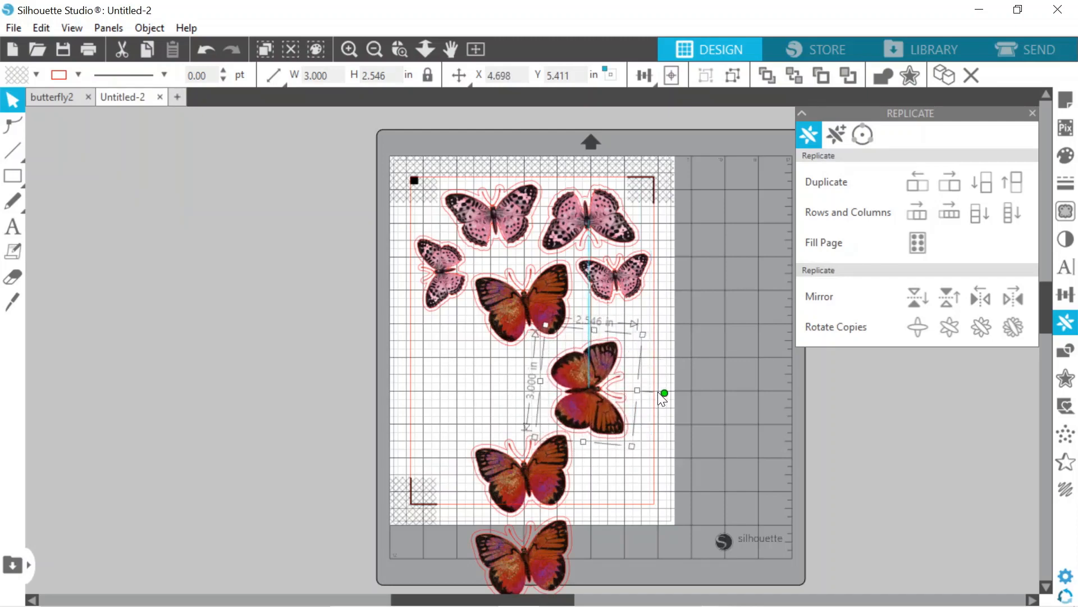
{"action": "left_click_drag", "start_coordinate": [589, 380], "coordinate": [608, 362]}
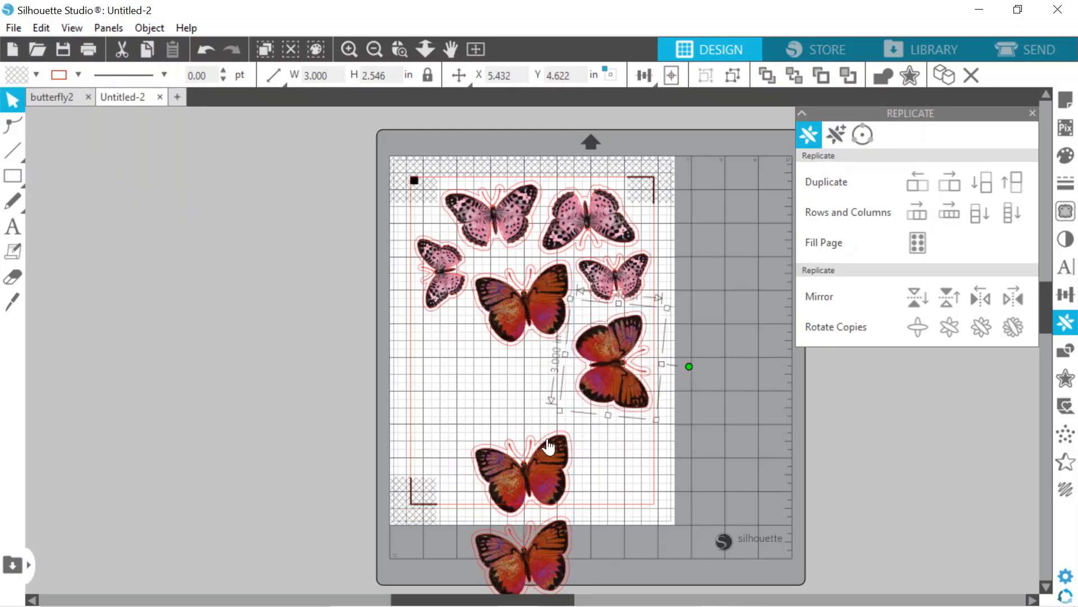
- Select the two lowest orange butterflies together and move them up toward the rest of the design
{"action": "left_click", "coordinate": [544, 439]}
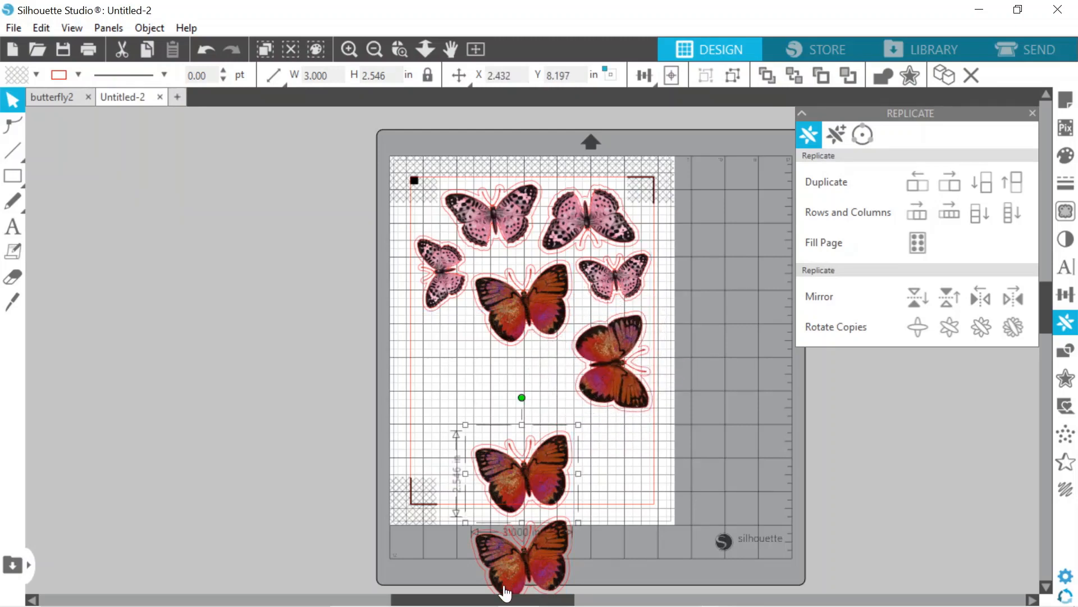
{"action": "left_click", "coordinate": [506, 587], "text": "shift"}
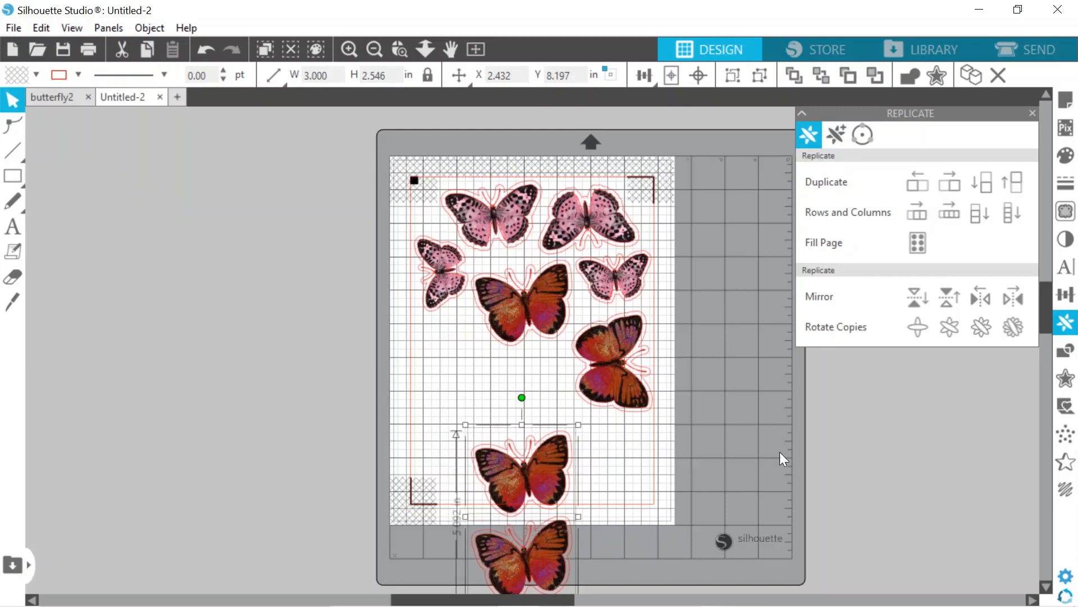
{"action": "left_click_drag", "start_coordinate": [493, 490], "coordinate": [493, 430]}
- Resize the two selected orange butterflies to a width of 2.251 in each with their proportions locked
{"action": "left_click", "coordinate": [1065, 294]}
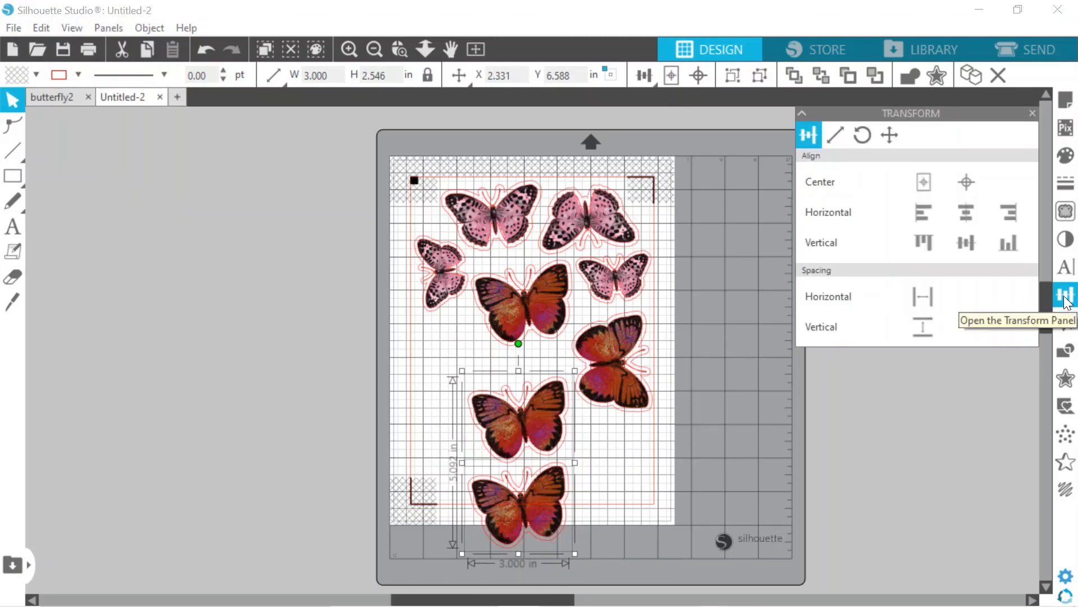
{"action": "left_click", "coordinate": [835, 135]}
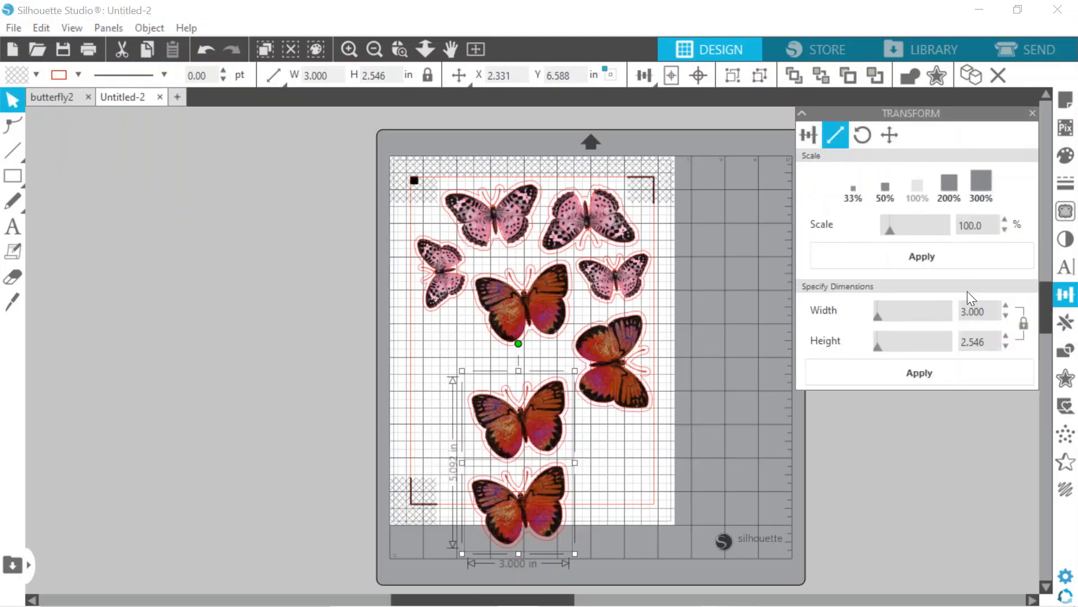
{"action": "left_click", "coordinate": [974, 311]}
{"action": "type", "text": "2.251"}
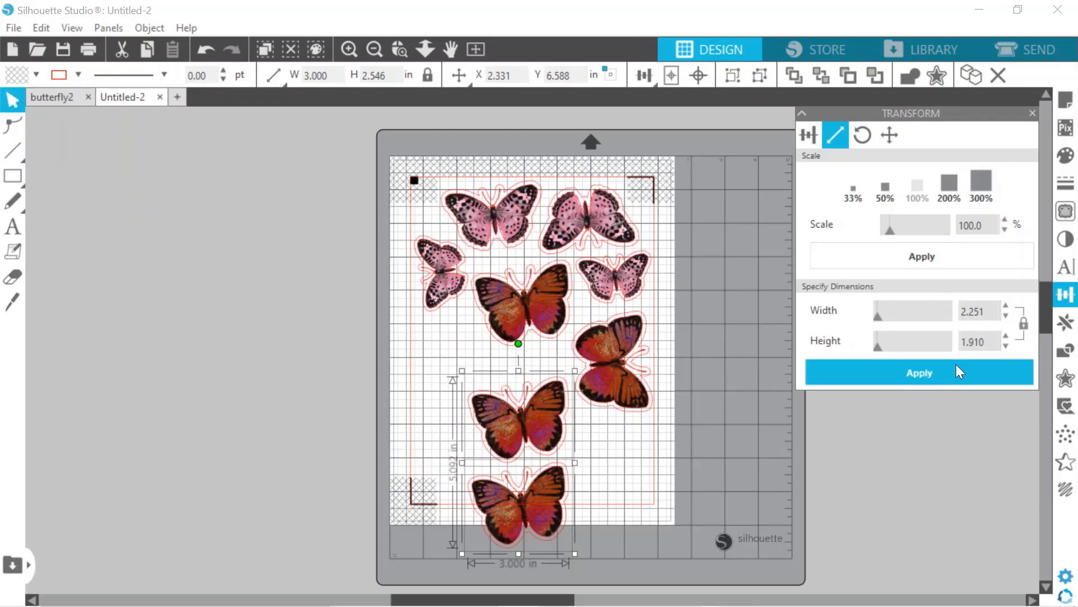
{"action": "left_click", "coordinate": [957, 365]}
{"action": "left_click", "coordinate": [379, 426]}
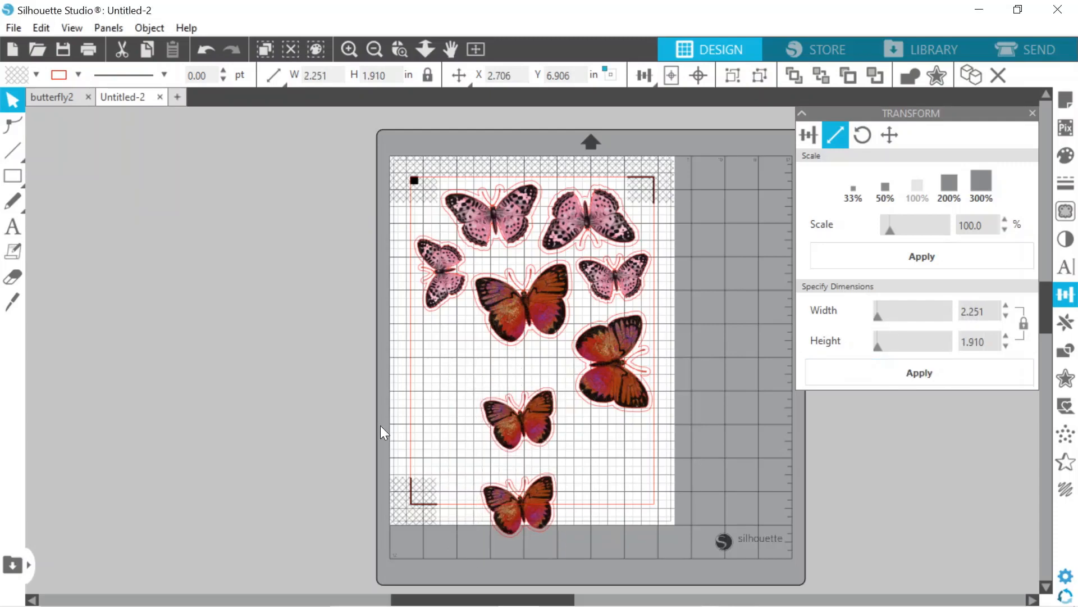
- Place one small orange butterfly below the large upright one, and turn the other sideways at the left margin below the small pink butterfly
{"action": "left_click", "coordinate": [535, 421]}
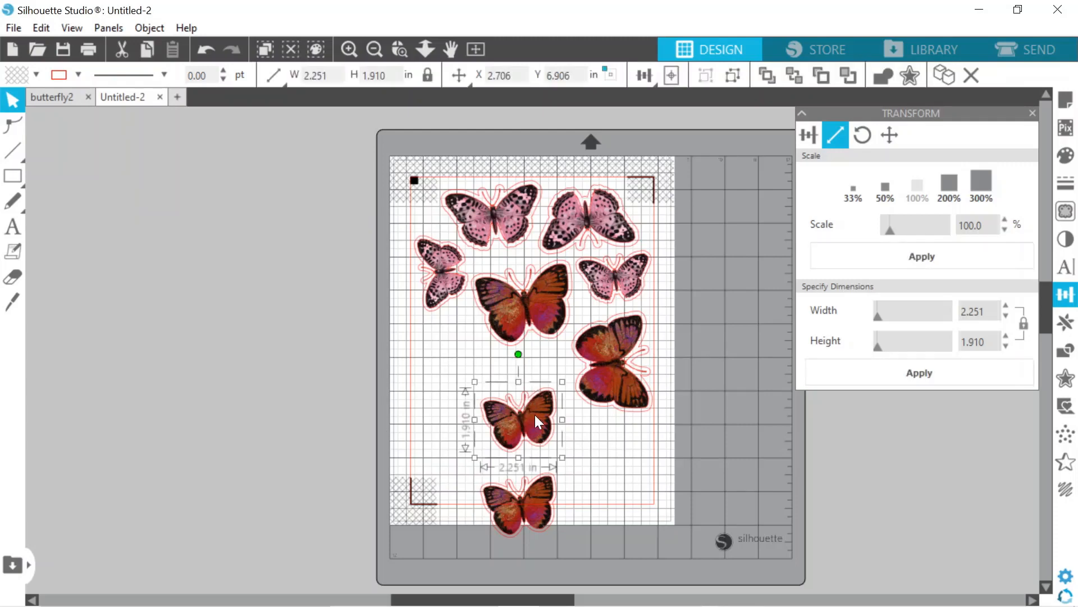
{"action": "left_click_drag", "start_coordinate": [534, 414], "coordinate": [545, 377]}
{"action": "left_click", "coordinate": [518, 500]}
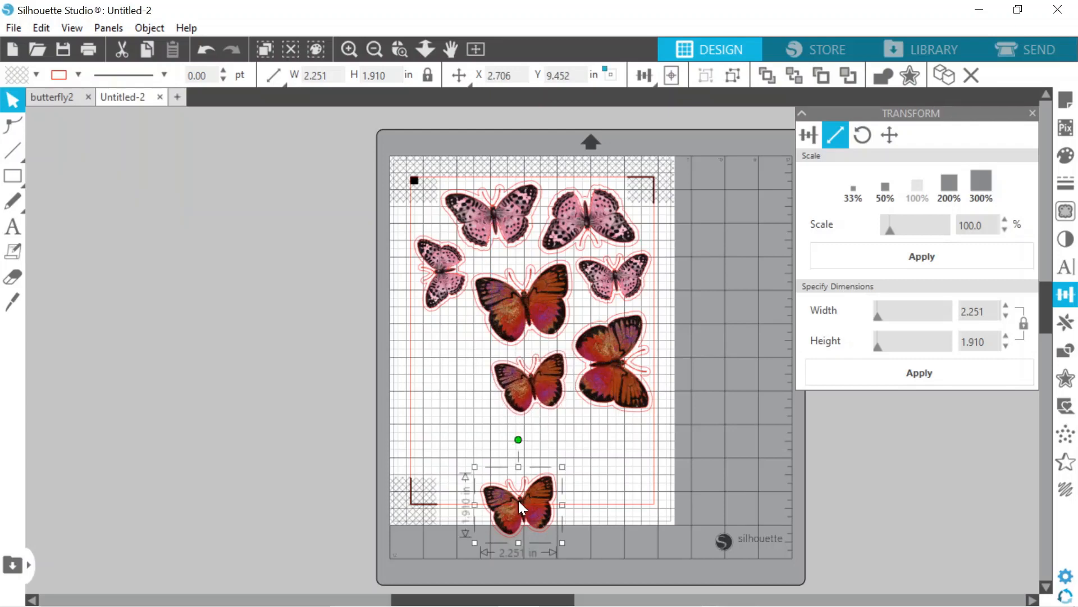
{"action": "left_click_drag", "start_coordinate": [518, 500], "coordinate": [440, 412]}
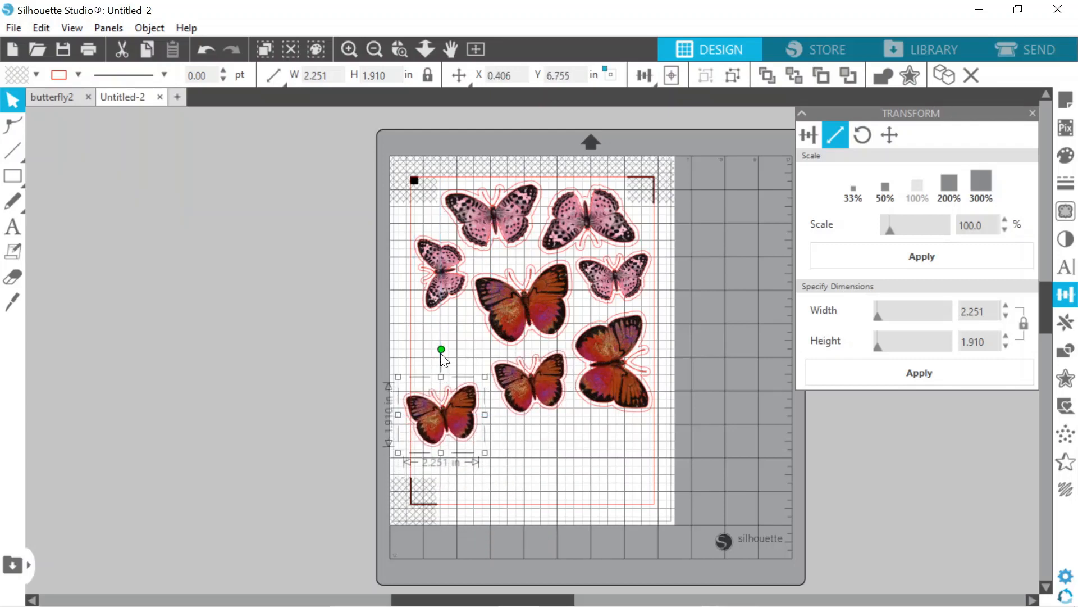
{"action": "mouse_move", "coordinate": [441, 350]}
{"action": "left_mouse_down"}
{"action": "mouse_move", "coordinate": [484, 416]}
{"action": "mouse_move", "coordinate": [456, 373]}
{"action": "mouse_move", "coordinate": [457, 288]}
{"action": "mouse_move", "coordinate": [459, 339]}
{"action": "left_mouse_up"}
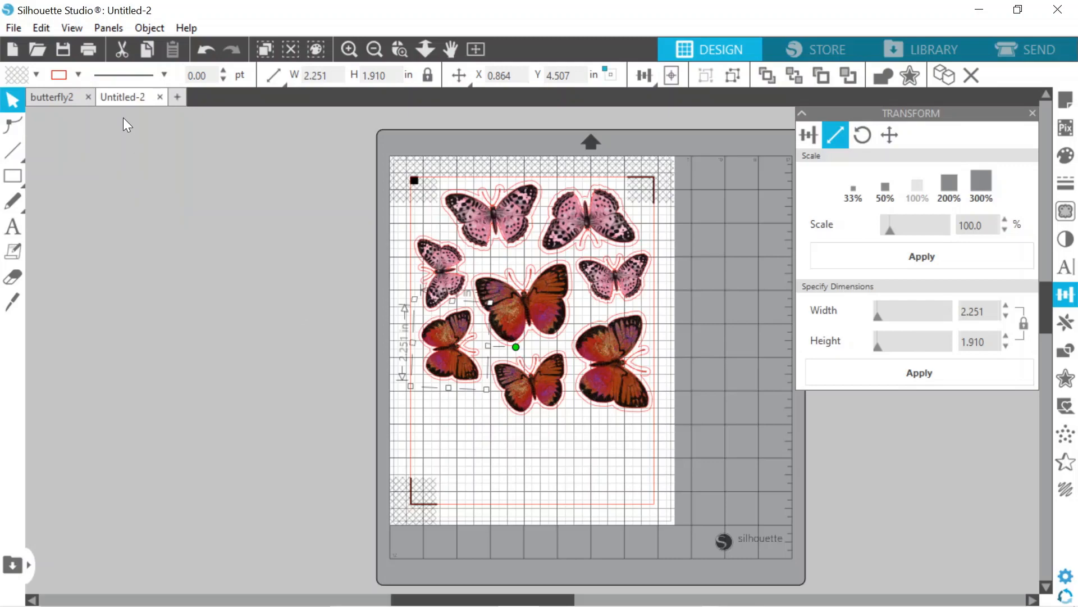
- Merge the image painted-butterfly_0025_11 into the design and move it to the empty lower-left area of the page
{"action": "left_click", "coordinate": [12, 28]}
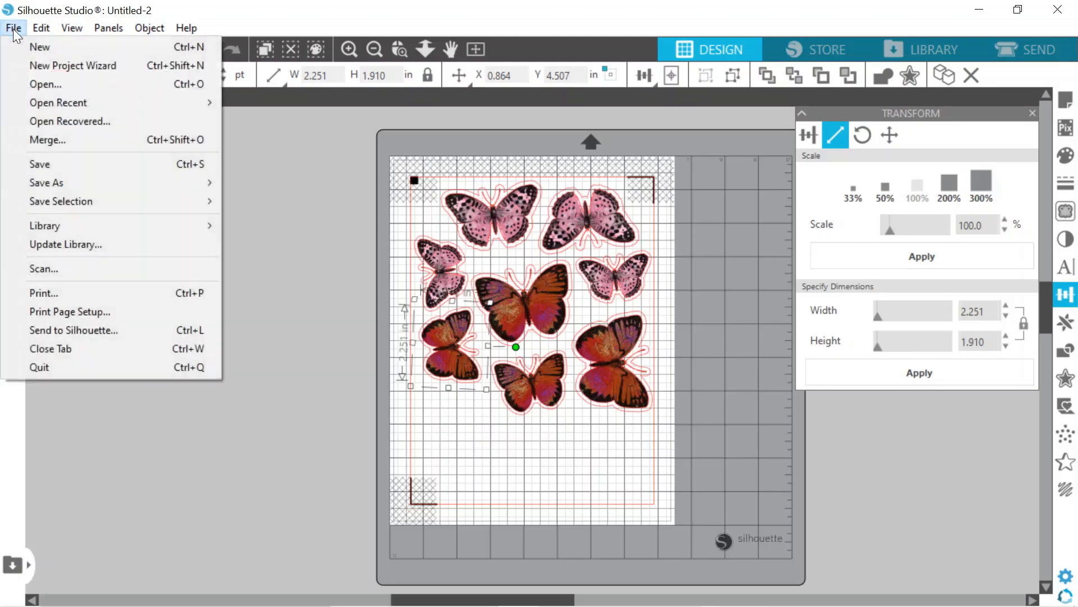
{"action": "left_click", "coordinate": [58, 140]}
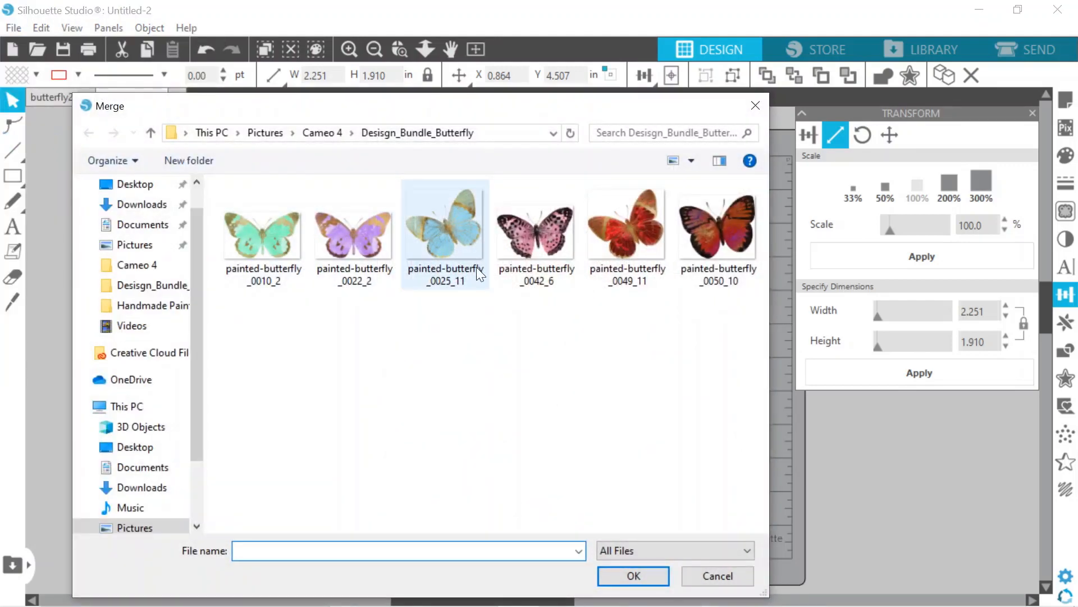
{"action": "double_click", "coordinate": [432, 237]}
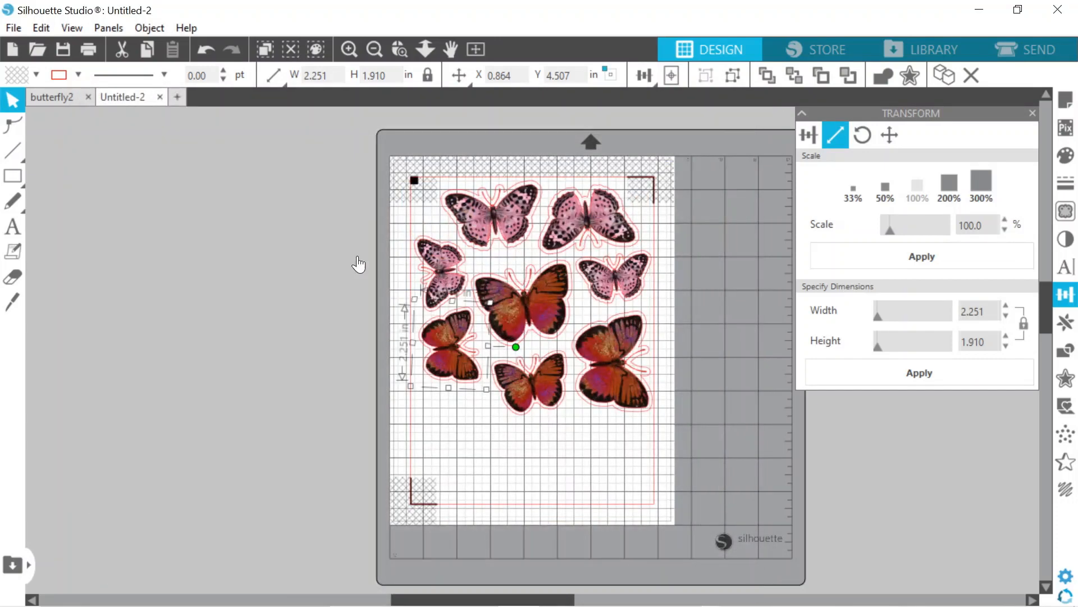
{"action": "left_click_drag", "start_coordinate": [443, 234], "coordinate": [438, 456]}
{"action": "left_click", "coordinate": [675, 458]}
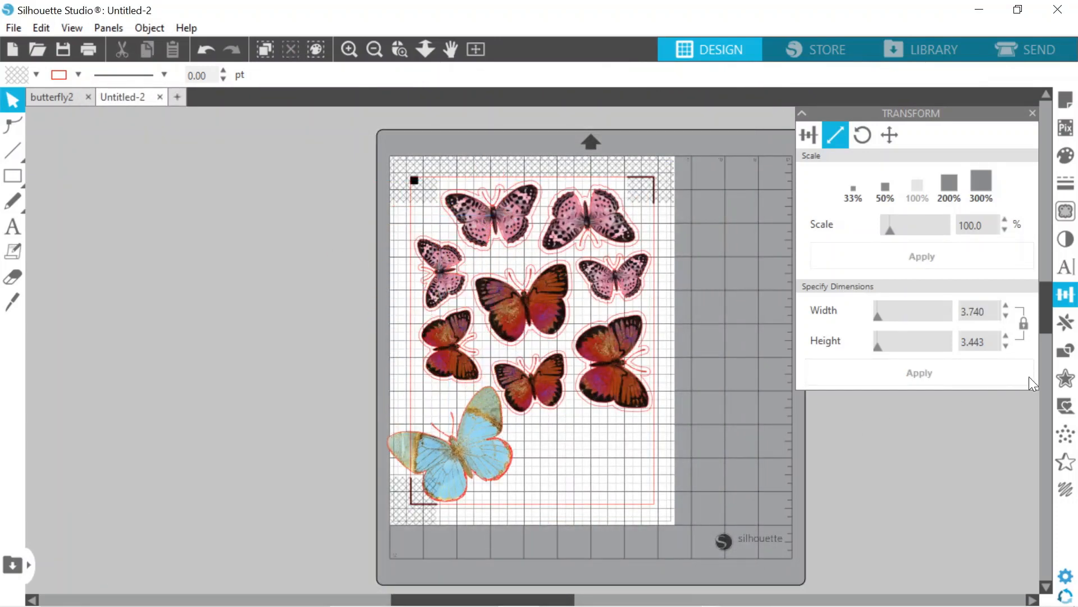
- Create a round-cornered offset around the blue butterfly at a distance of 0.15 in
{"action": "left_click", "coordinate": [1065, 379]}
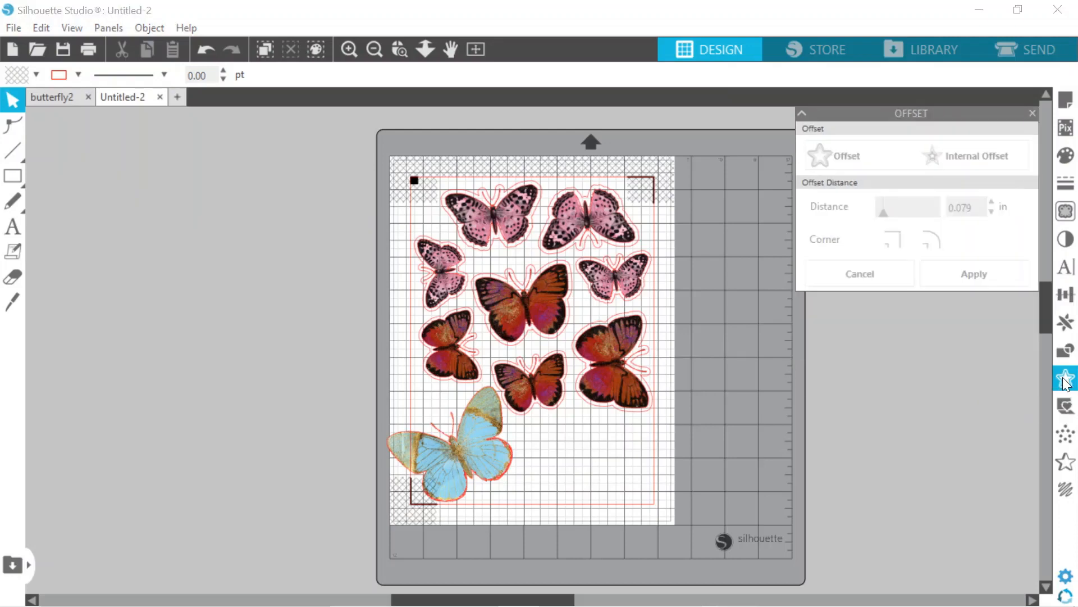
{"action": "left_click", "coordinate": [492, 438]}
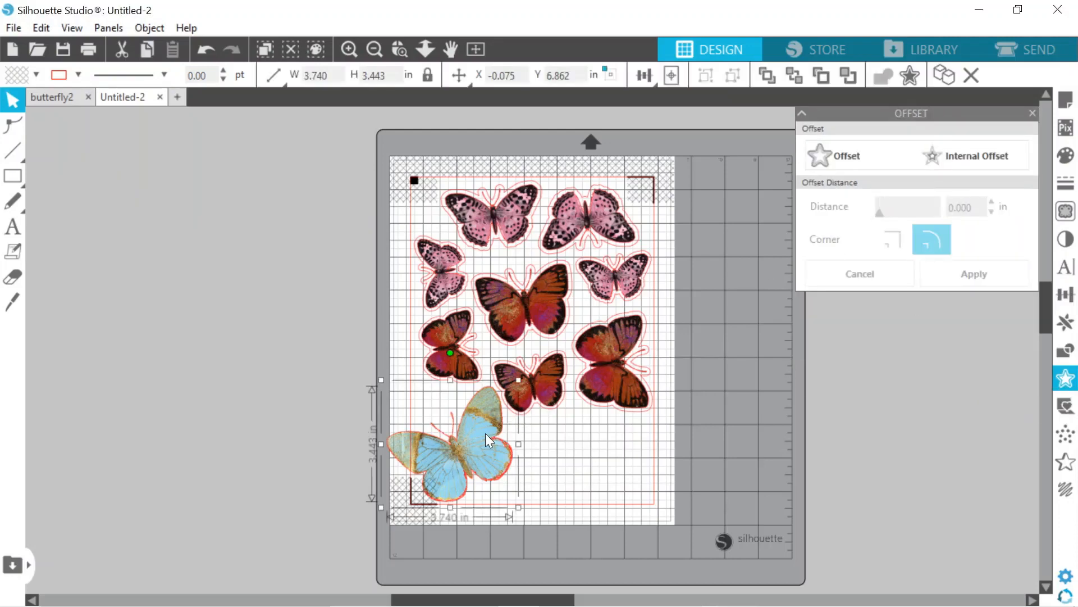
{"action": "left_click", "coordinate": [848, 157]}
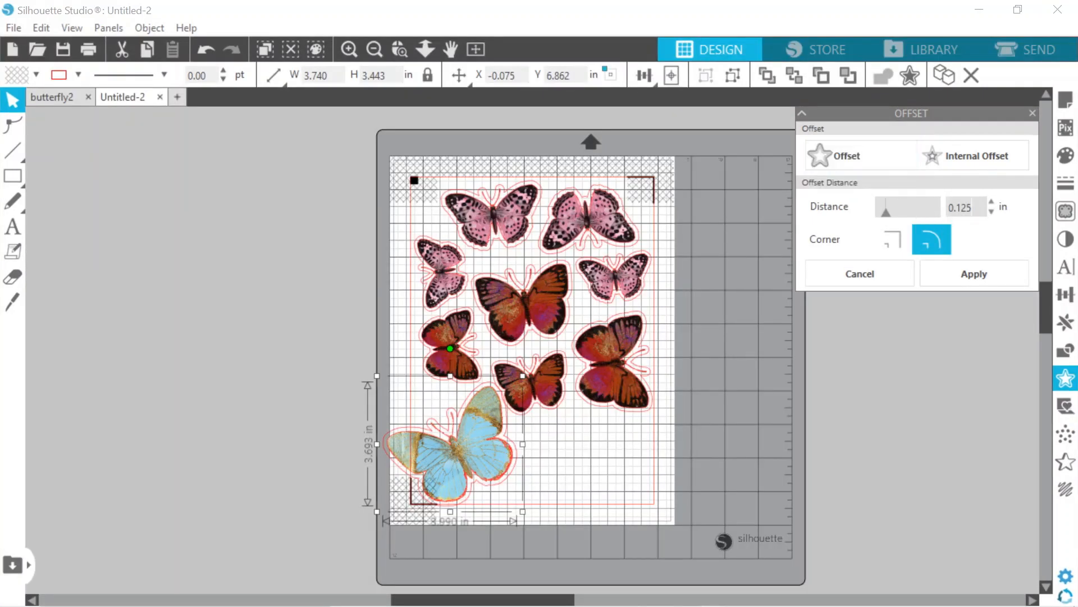
{"action": "key", "text": "BackSpace"}
{"action": "key", "text": "BackSpace"}
{"action": "type", "text": "5"}
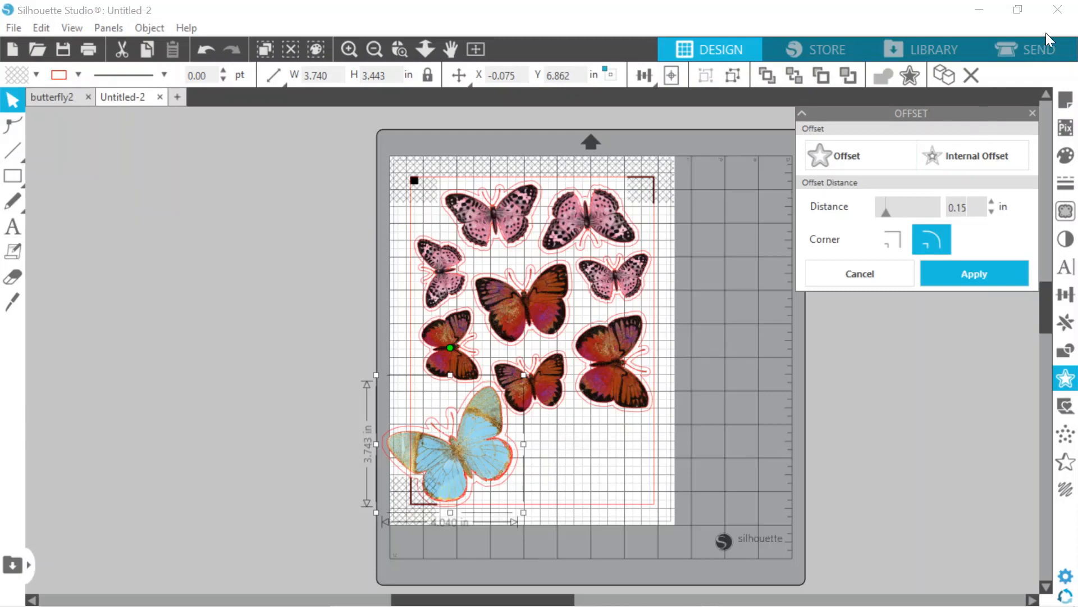
- Set the original blue butterfly image to No Cut in the send settings, and return to the design view
{"action": "left_click", "coordinate": [1039, 49]}
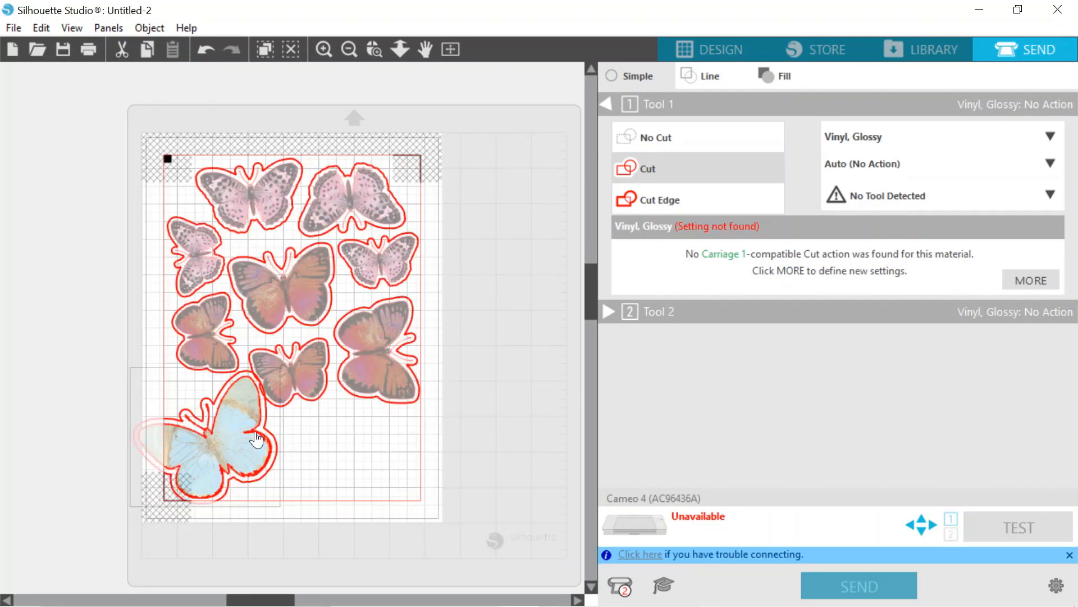
{"action": "left_click", "coordinate": [676, 132]}
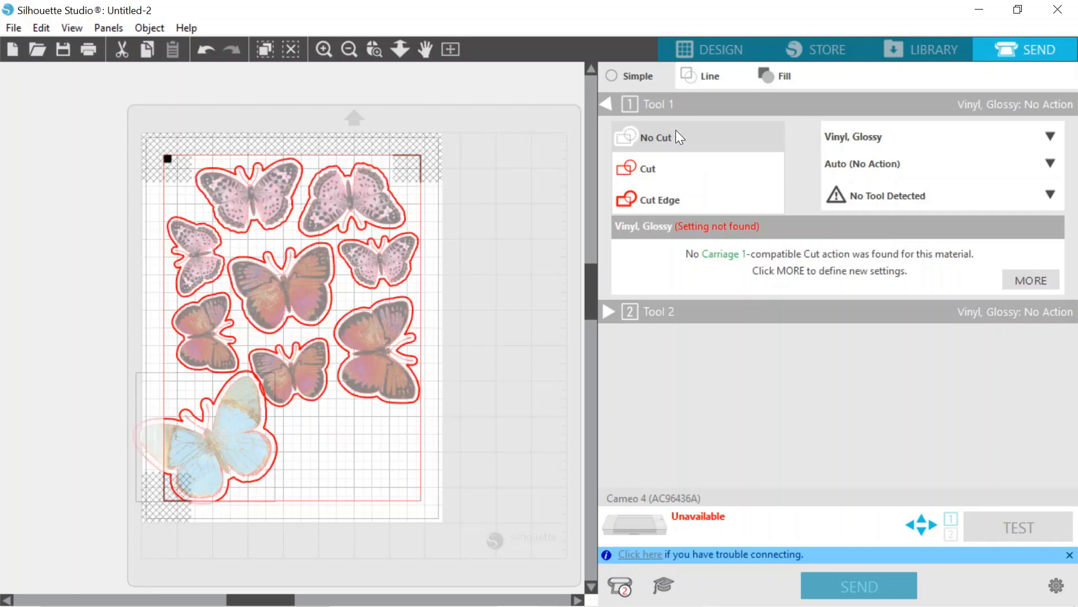
{"action": "left_click", "coordinate": [691, 53]}
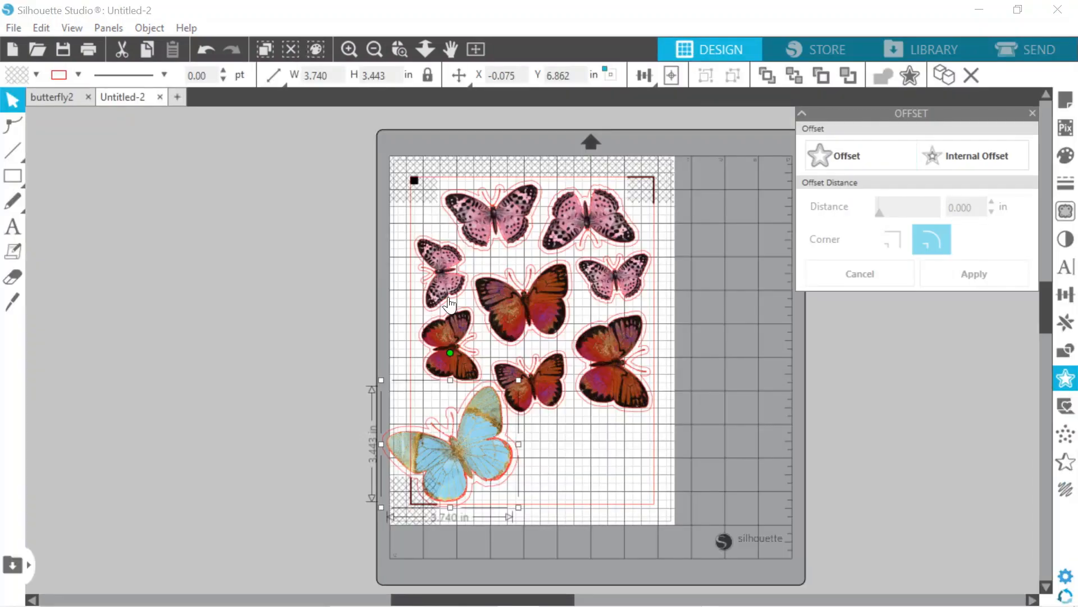
- Select the blue butterfly together with its offset outline and group them
{"action": "left_click", "coordinate": [346, 430]}
{"action": "left_click", "coordinate": [455, 481]}
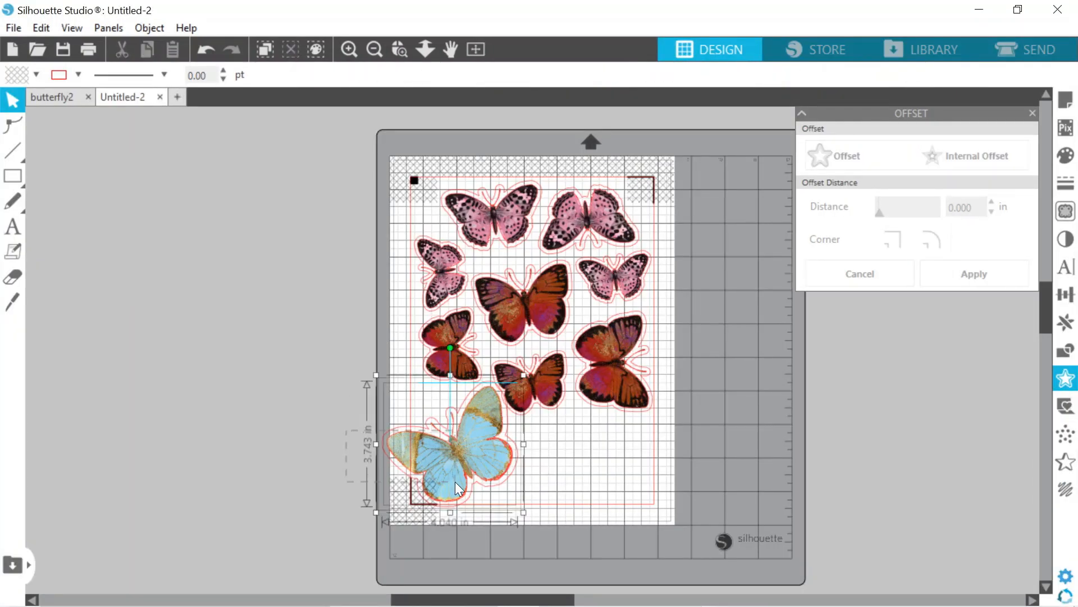
{"action": "right_click", "coordinate": [478, 440]}
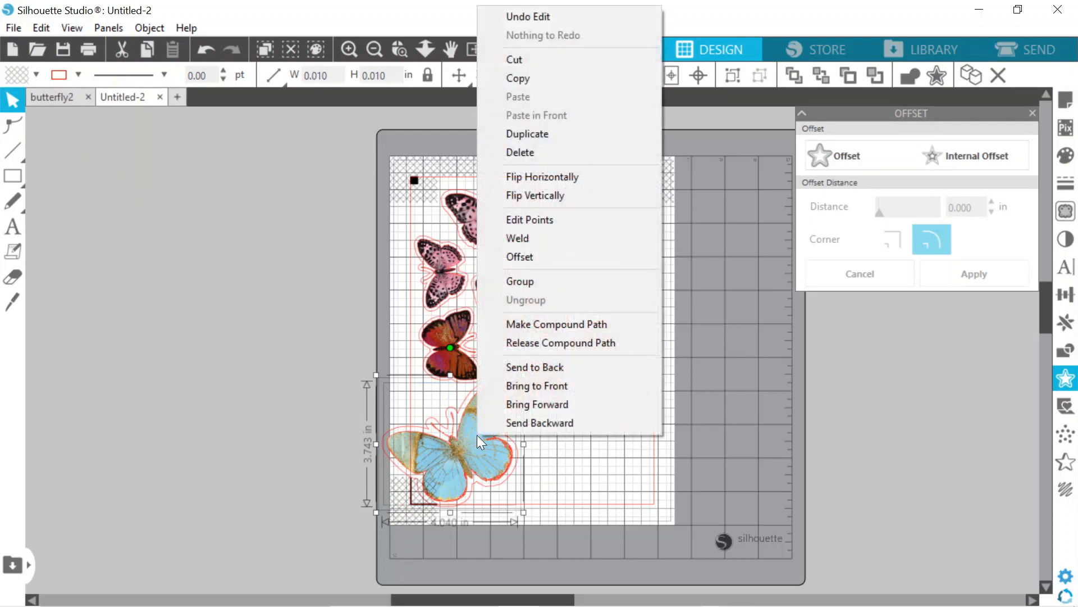
{"action": "left_click", "coordinate": [558, 279]}
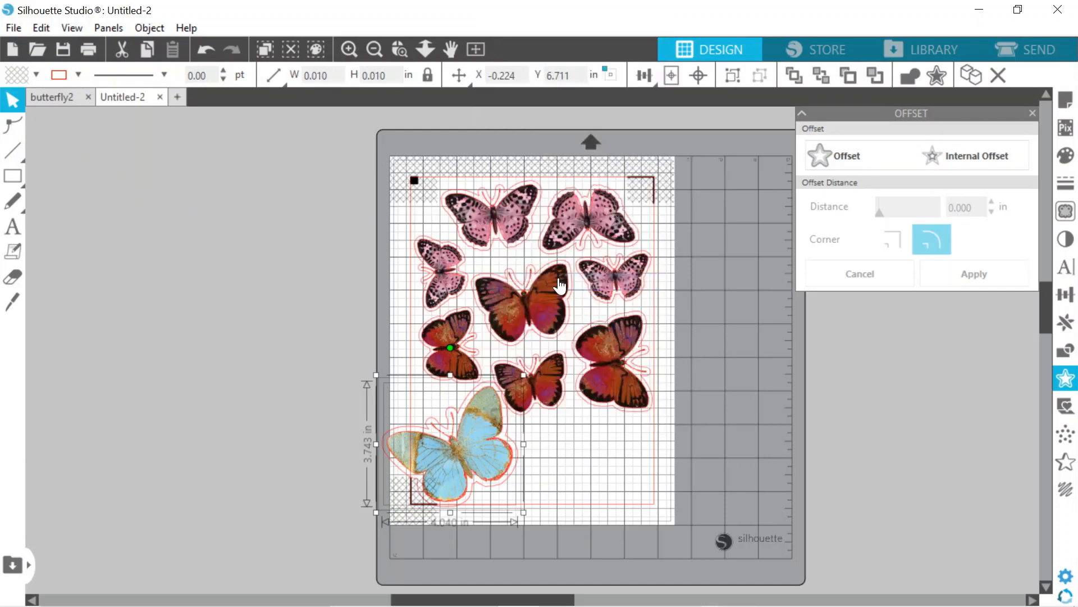
- Resize the grouped blue butterfly to a width of 3 in and move it below the small upright orange butterfly
{"action": "left_click", "coordinate": [1069, 300]}
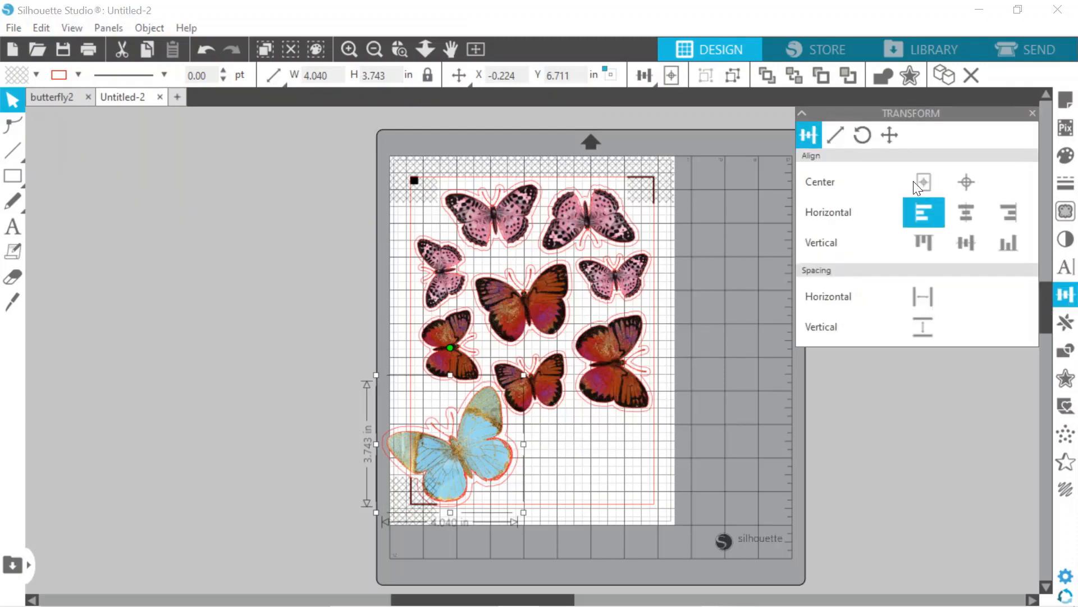
{"action": "left_click", "coordinate": [839, 142]}
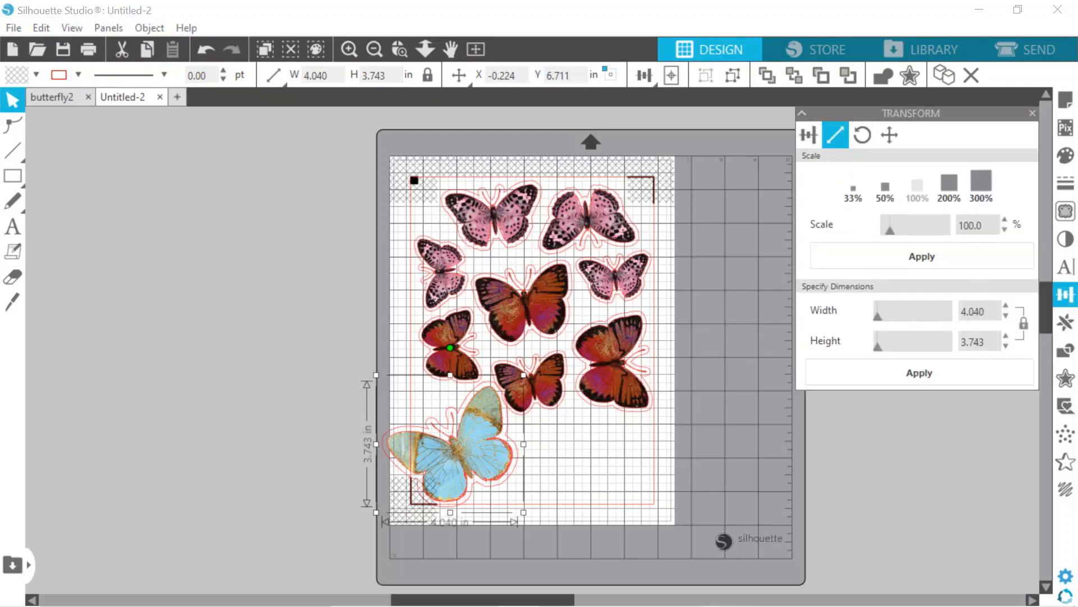
{"action": "left_click", "coordinate": [974, 311]}
{"action": "type", "text": "3"}
{"action": "left_click", "coordinate": [962, 362]}
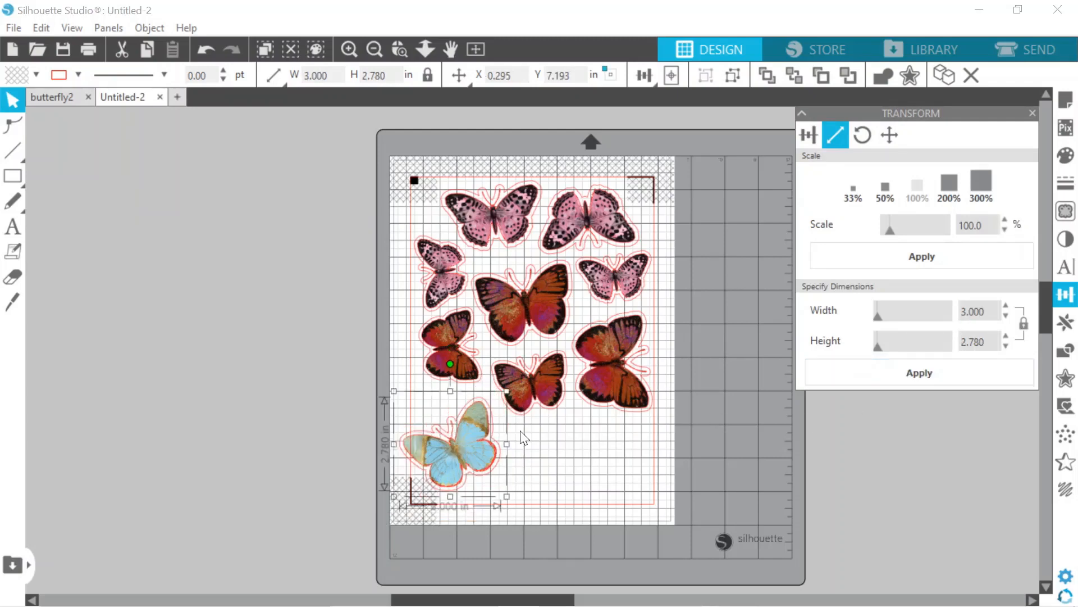
{"action": "left_click_drag", "start_coordinate": [462, 429], "coordinate": [561, 436]}
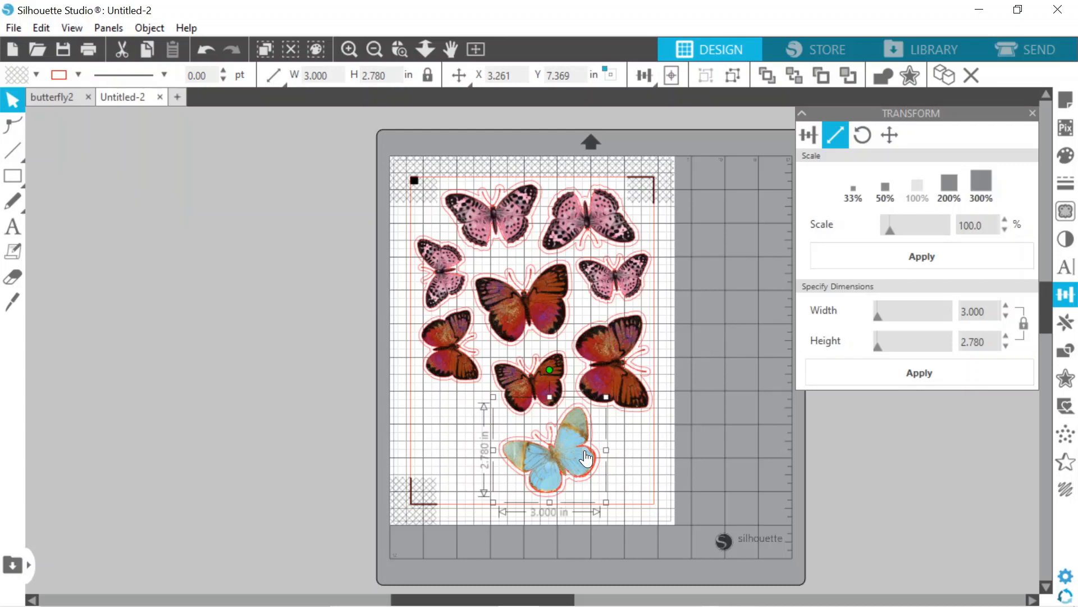
- Duplicate the blue butterfly to the left, turn the copy sideways and place it in the lower-left area inside the cut border
{"action": "left_click", "coordinate": [1066, 322]}
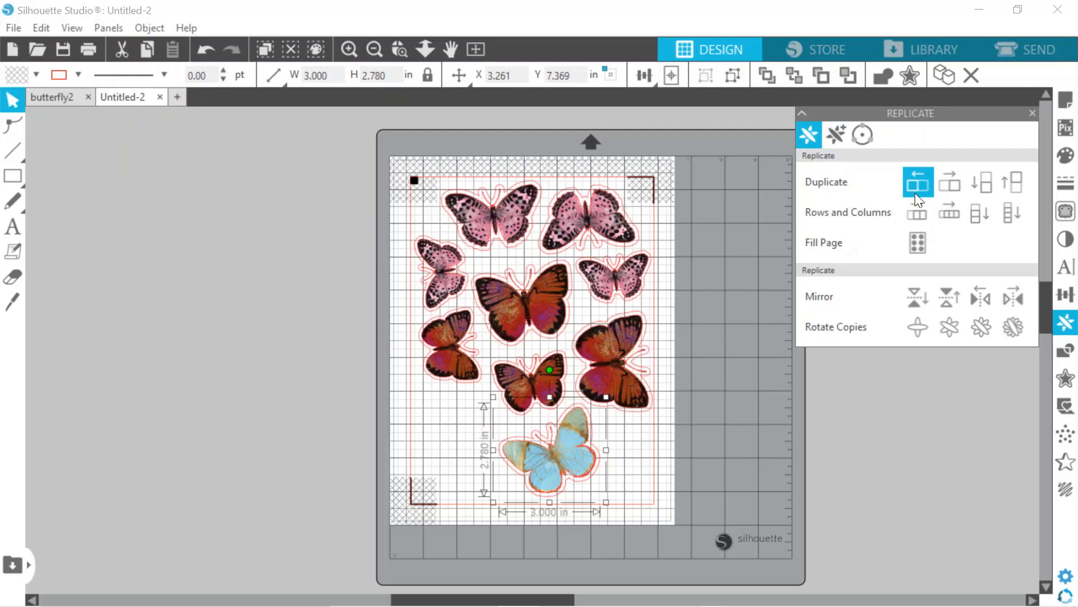
{"action": "left_click", "coordinate": [915, 193]}
{"action": "left_click_drag", "start_coordinate": [451, 443], "coordinate": [362, 443]}
{"action": "left_click_drag", "start_coordinate": [335, 377], "coordinate": [453, 436]}
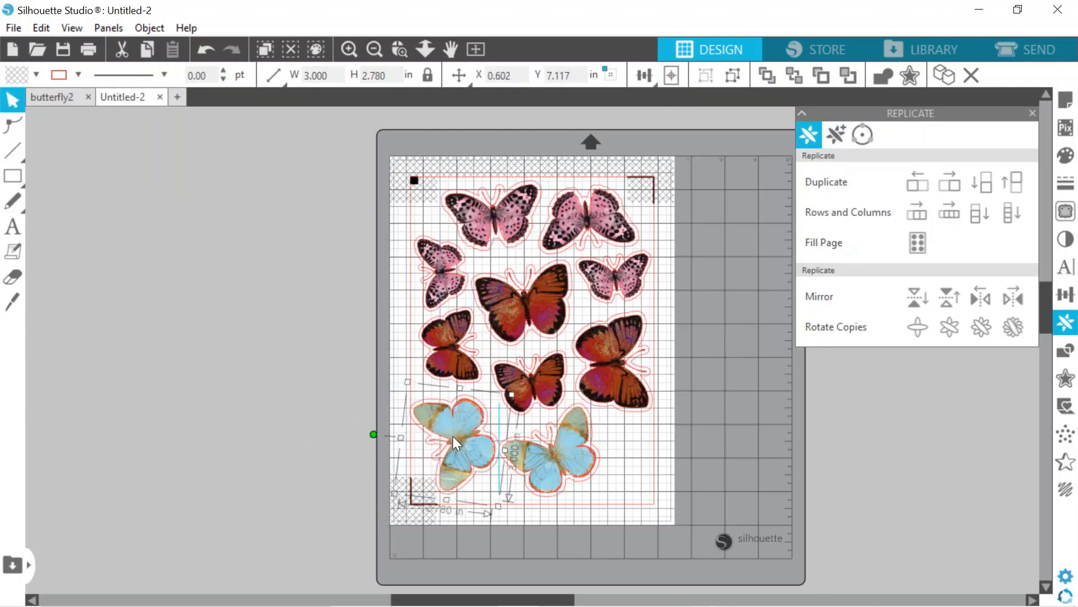
- Rotate the original blue butterfly upright and shift it down and right, then nudge the sideways copy closer to it
{"action": "left_click", "coordinate": [555, 452]}
{"action": "left_click_drag", "start_coordinate": [555, 452], "coordinate": [561, 459]}
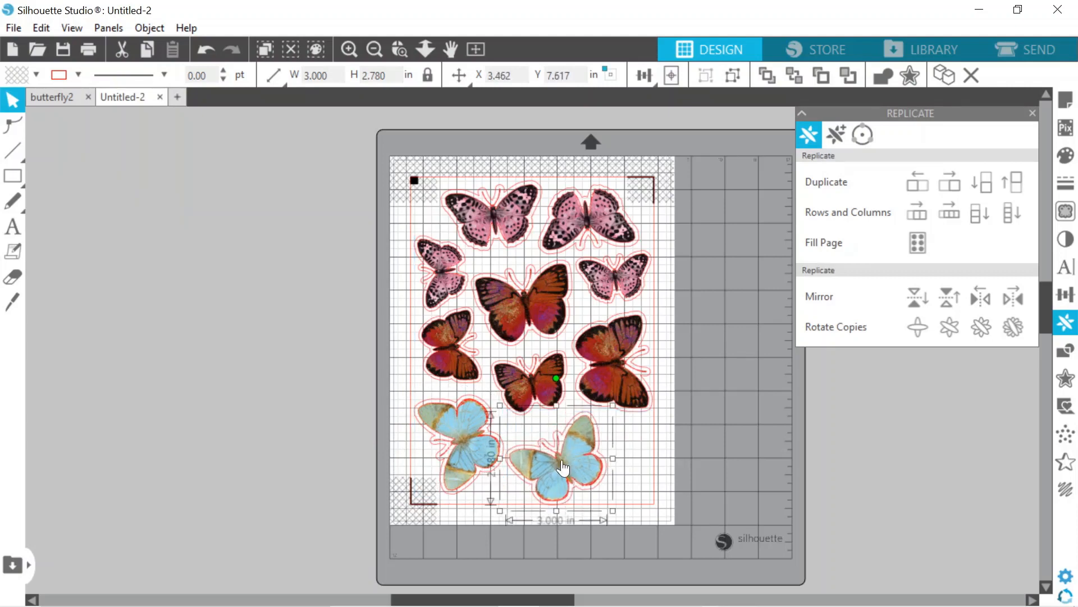
{"action": "left_click_drag", "start_coordinate": [557, 379], "coordinate": [581, 396]}
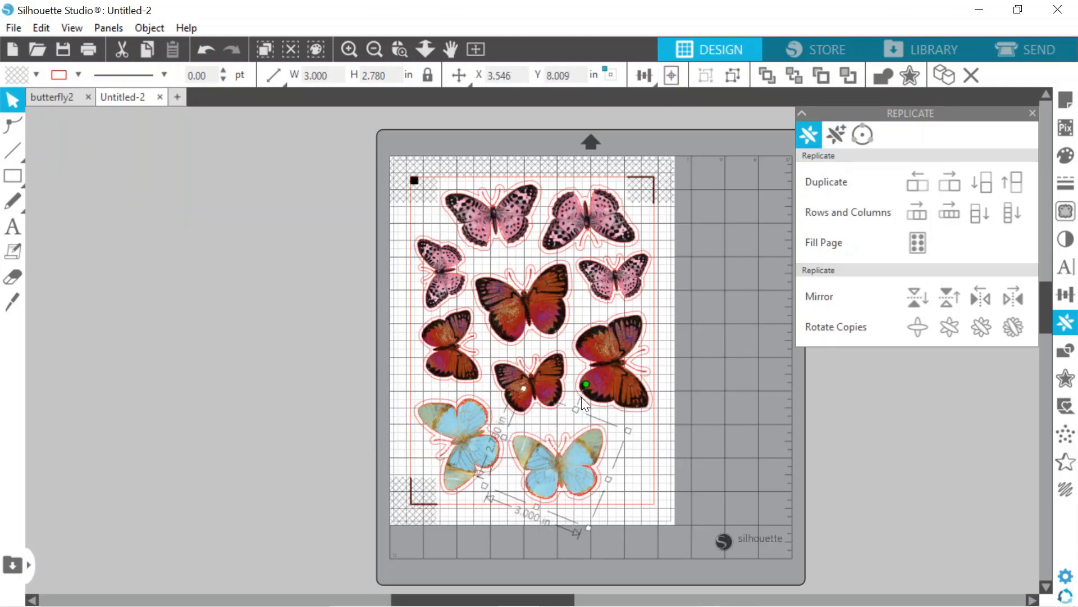
{"action": "left_click_drag", "start_coordinate": [568, 477], "coordinate": [582, 477]}
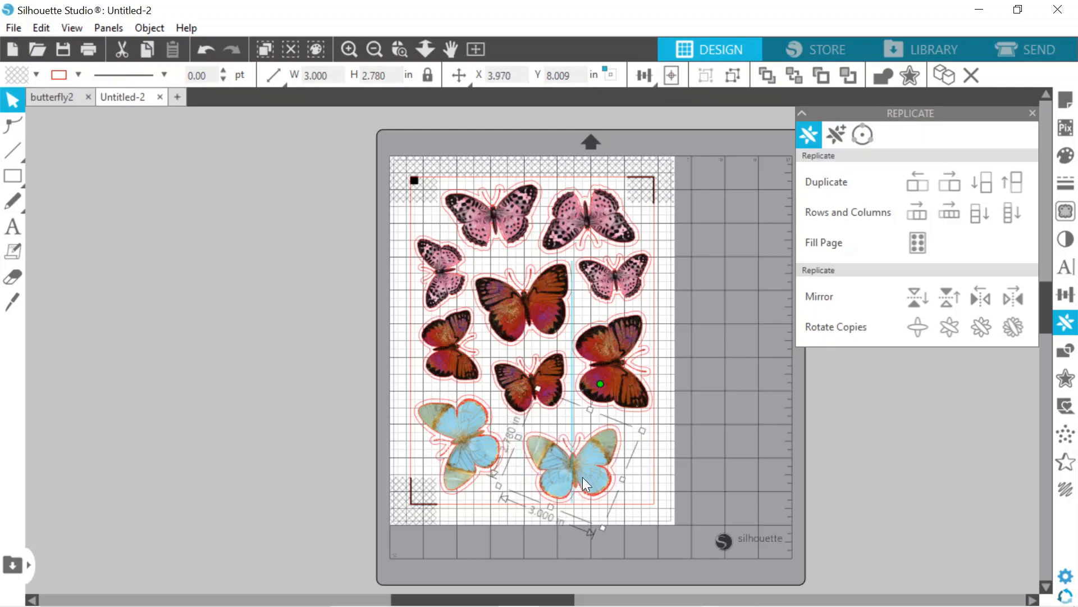
{"action": "left_click", "coordinate": [450, 450]}
{"action": "left_click_drag", "start_coordinate": [453, 450], "coordinate": [457, 453]}
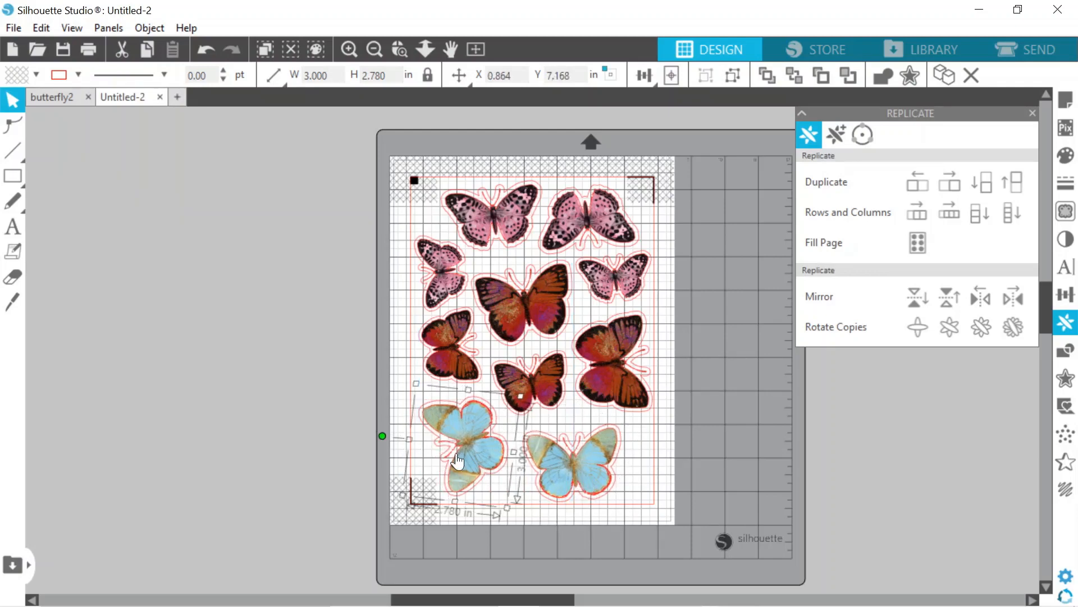
{"action": "left_click", "coordinate": [235, 405]}
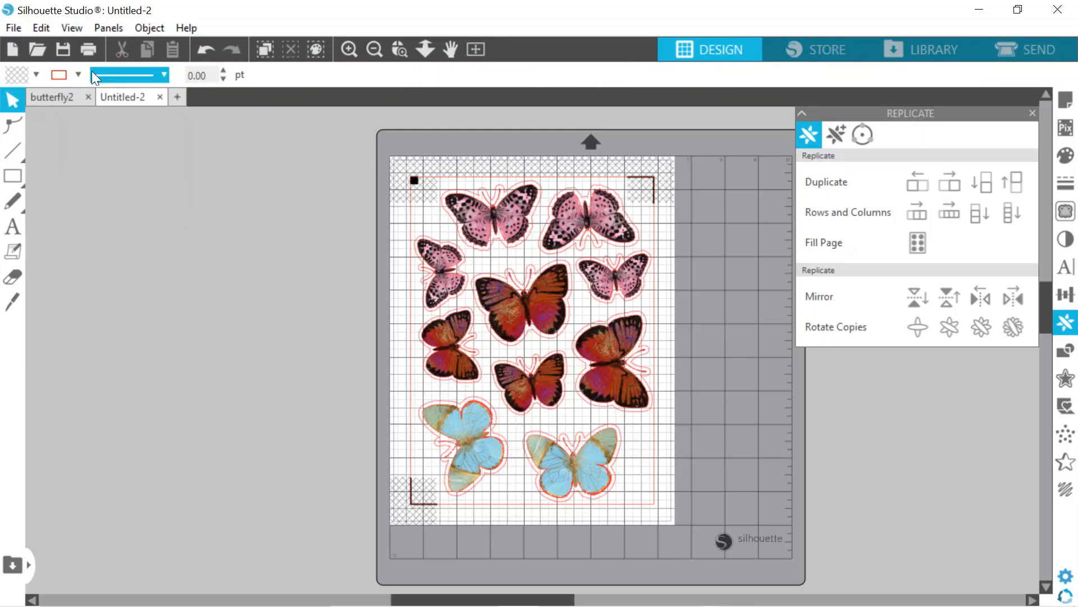
- Open the print preview, look over the whole sticker sheet and continue to the printer selection
{"action": "left_click", "coordinate": [92, 56]}
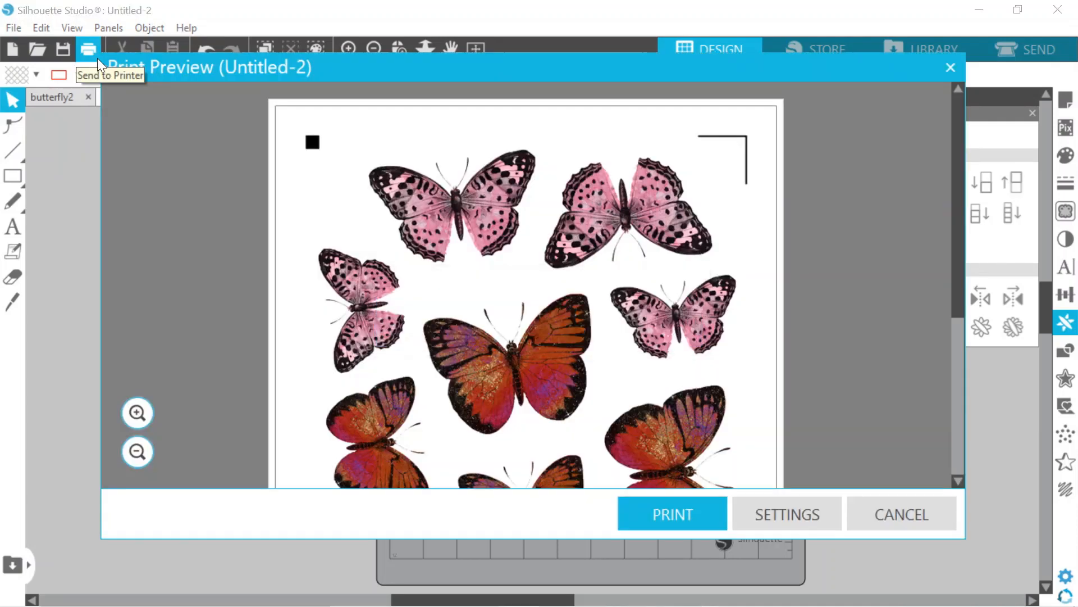
{"action": "scroll", "coordinate": [316, 198], "scroll_direction": "down", "scroll_amount": 2}
{"action": "scroll", "coordinate": [316, 204], "scroll_direction": "down", "scroll_amount": 3}
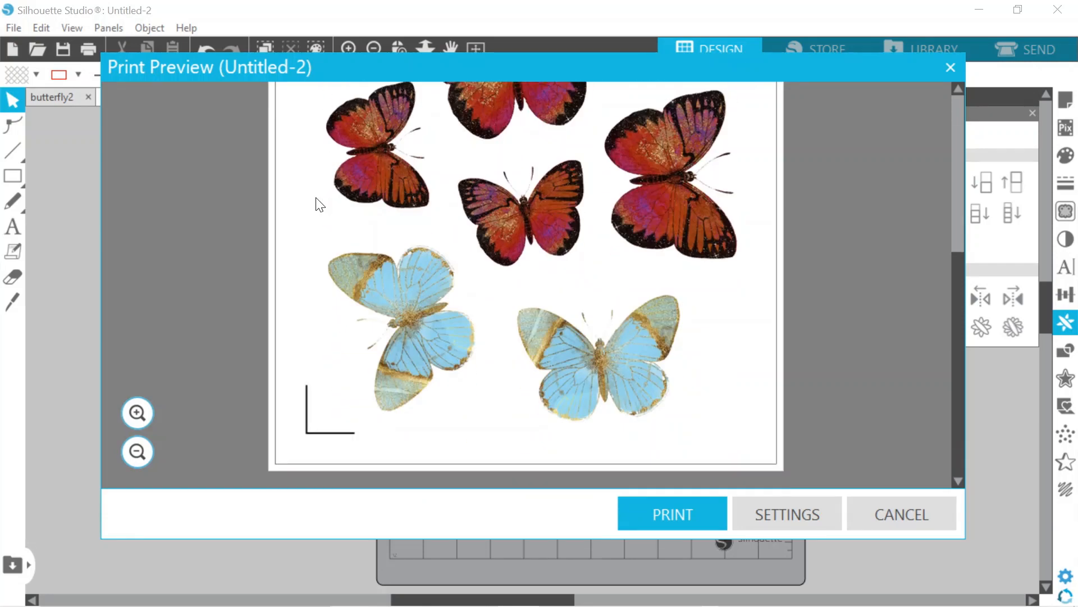
{"action": "scroll", "coordinate": [320, 204], "scroll_direction": "up", "scroll_amount": 5}
{"action": "left_click", "coordinate": [636, 508]}
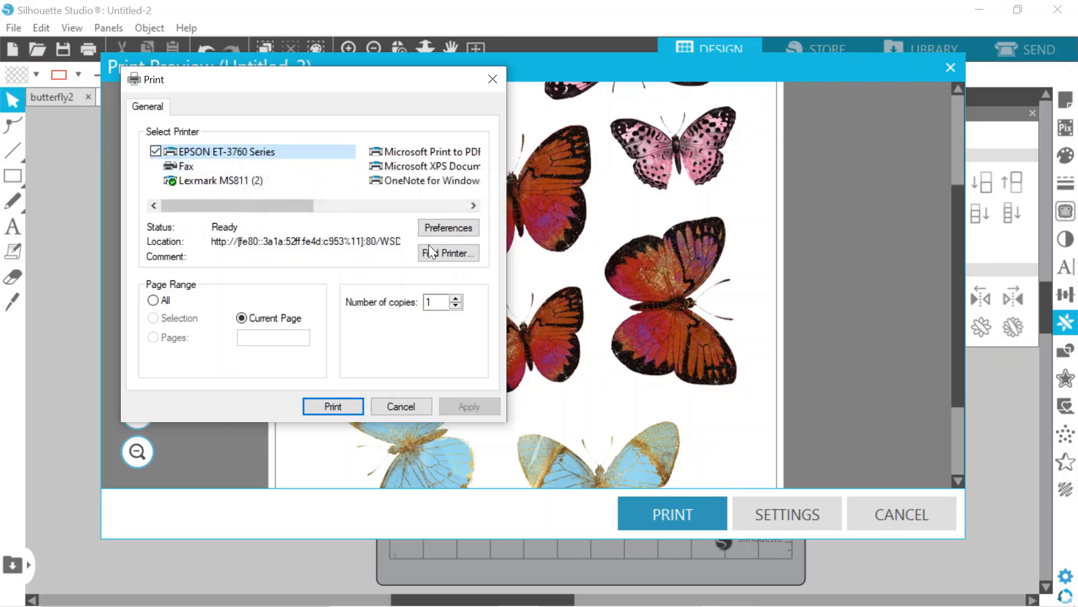
- Review the EPSON ET-3760 printer's layout, paper, colour and advanced quality preferences, and apply them to the print job
{"action": "left_click", "coordinate": [447, 226]}
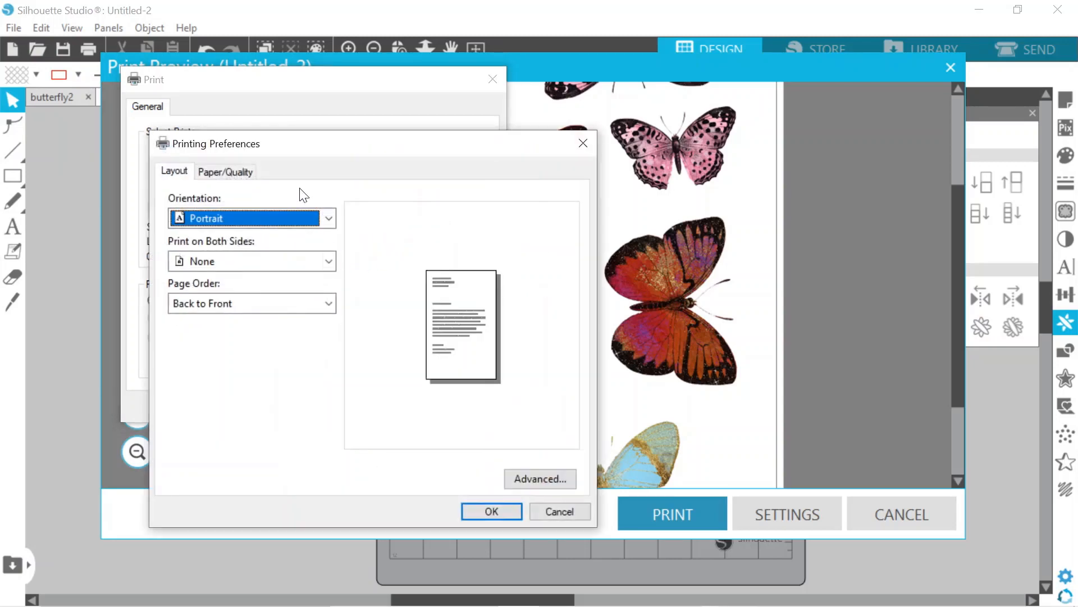
{"action": "left_click", "coordinate": [234, 174]}
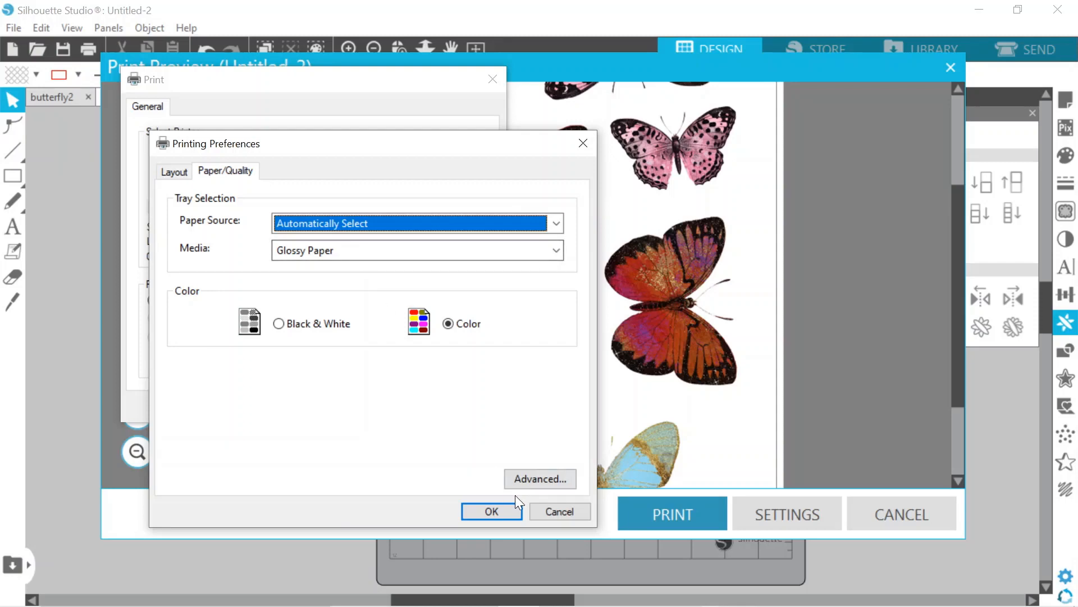
{"action": "left_click", "coordinate": [531, 472]}
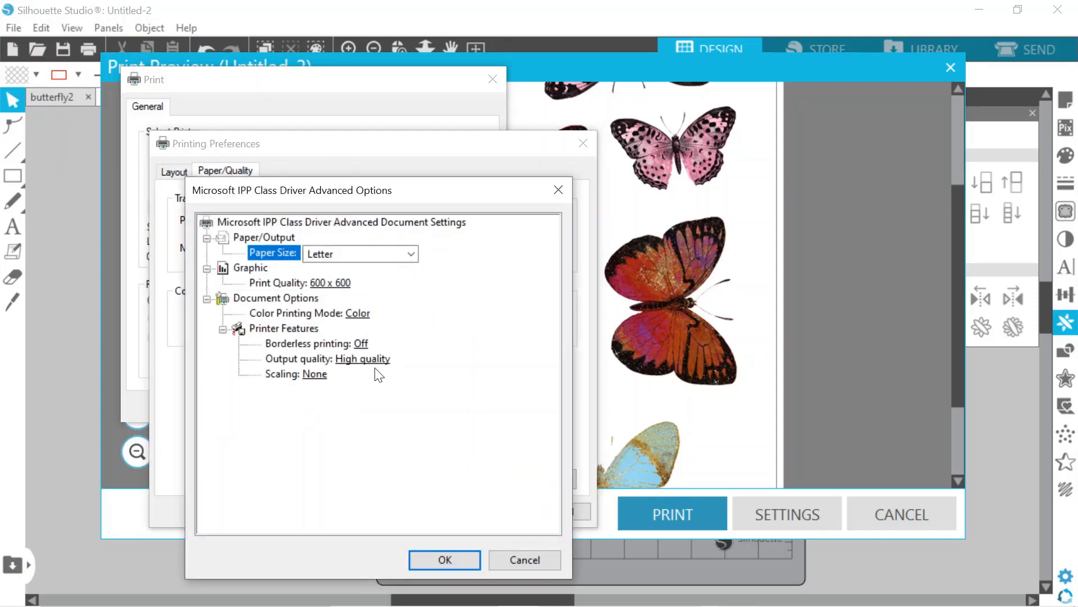
{"action": "left_click", "coordinate": [434, 565]}
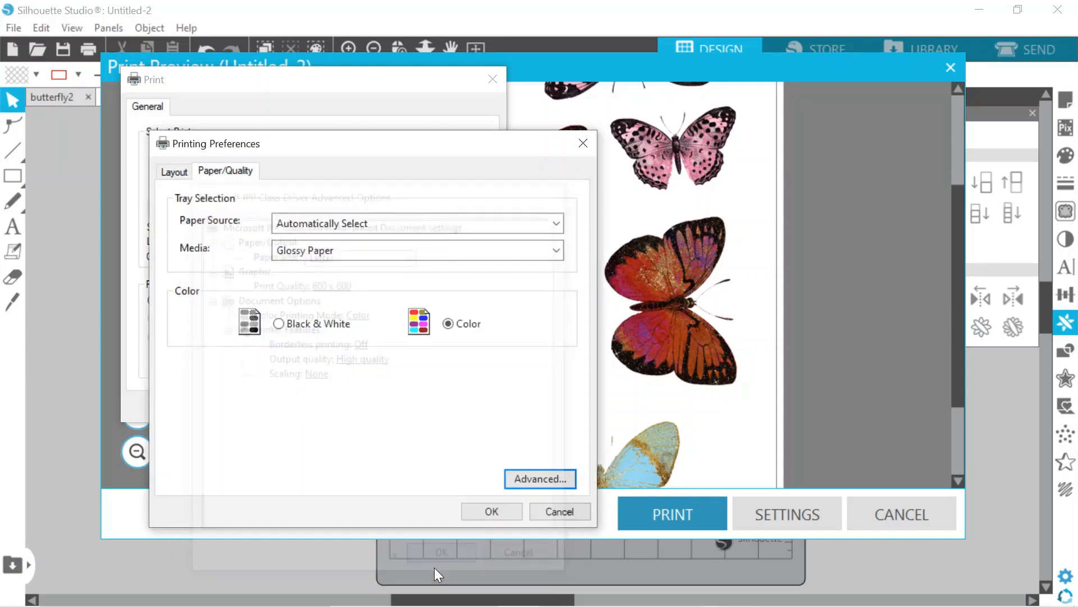
{"action": "left_click", "coordinate": [511, 509]}
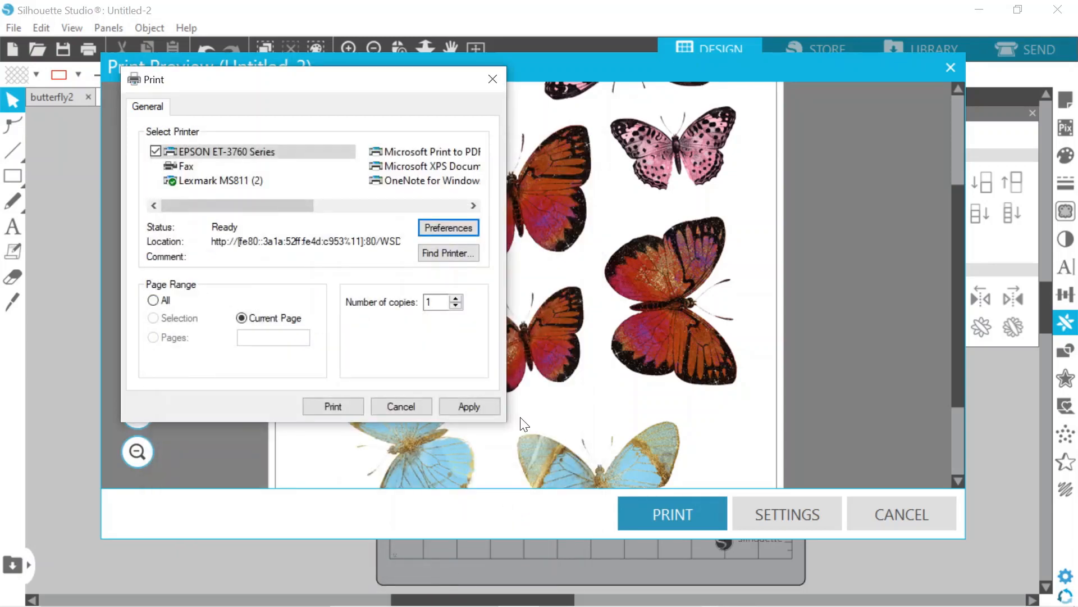
{"action": "left_click", "coordinate": [481, 403]}
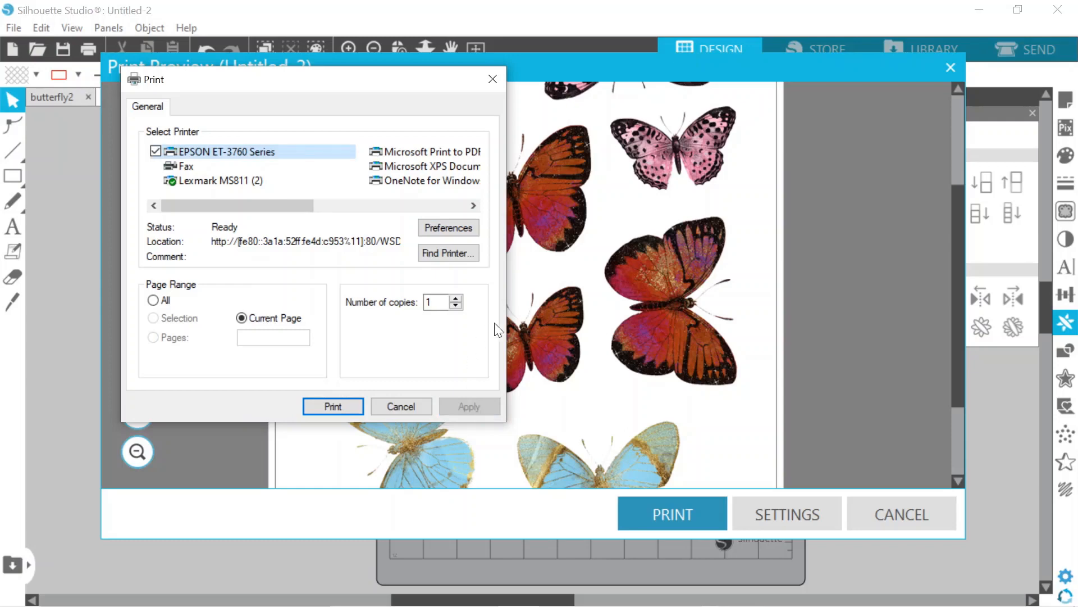